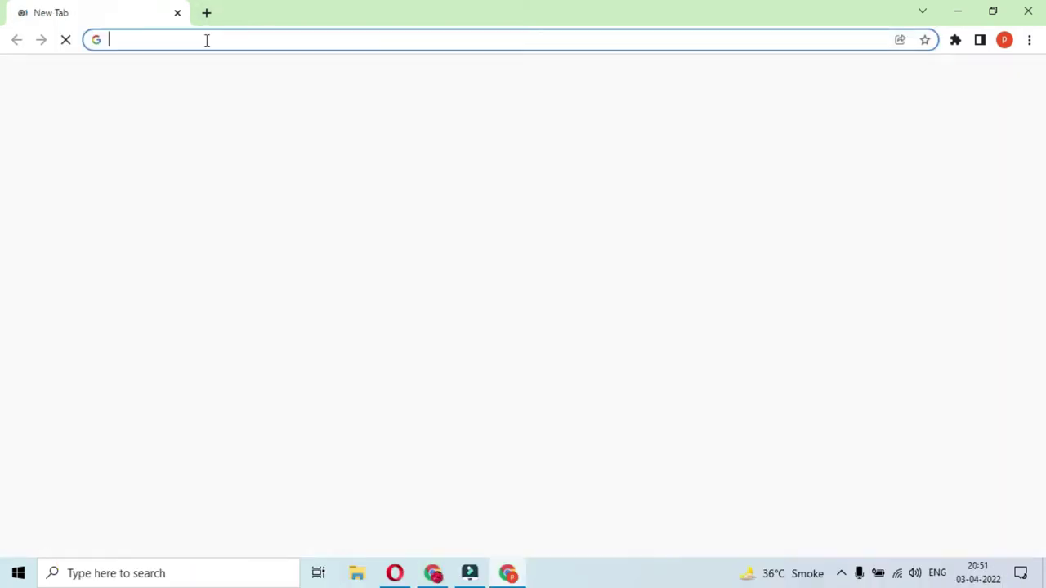
Focus the new Chrome tab's address bar to begin a new search.
{"action": "left_click", "coordinate": [205, 40]}
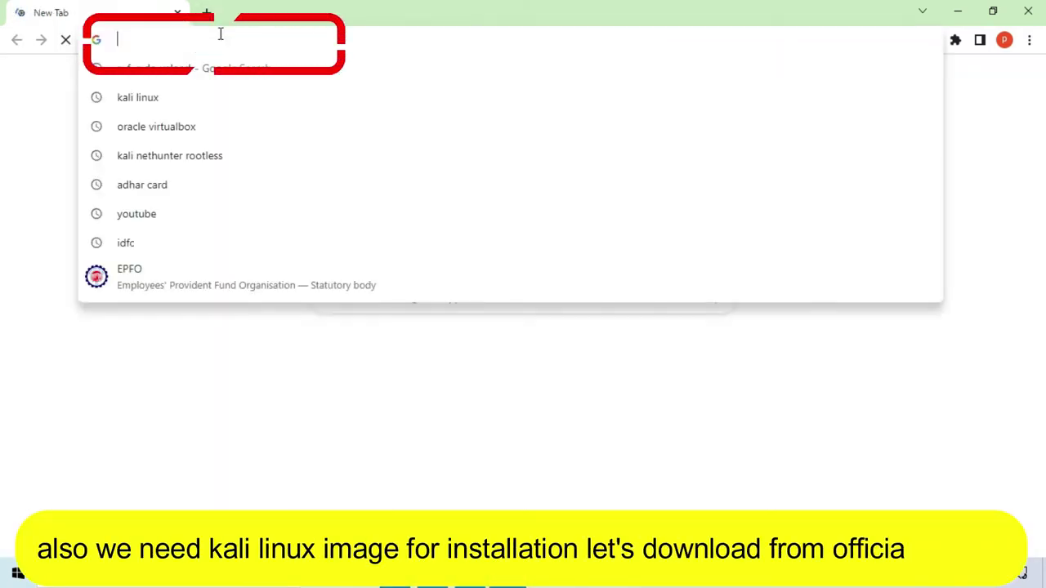
Search 'KALI', go to kali.org's download page and download the 64-bit Bare Metal installer ISO.
{"action": "type", "text": "KALI"}
{"action": "key", "text": "Return"}
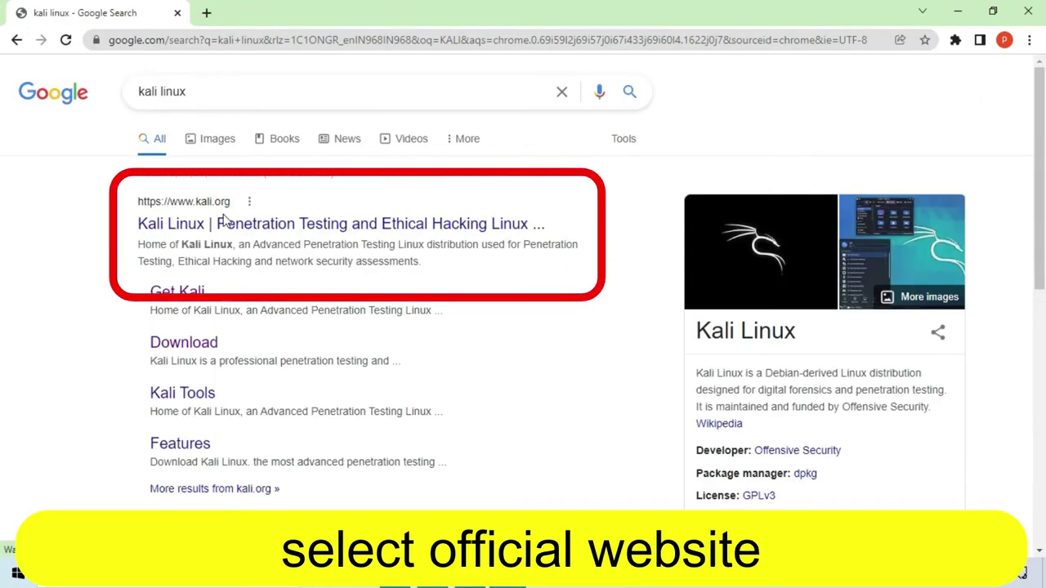
{"action": "left_click", "coordinate": [224, 223]}
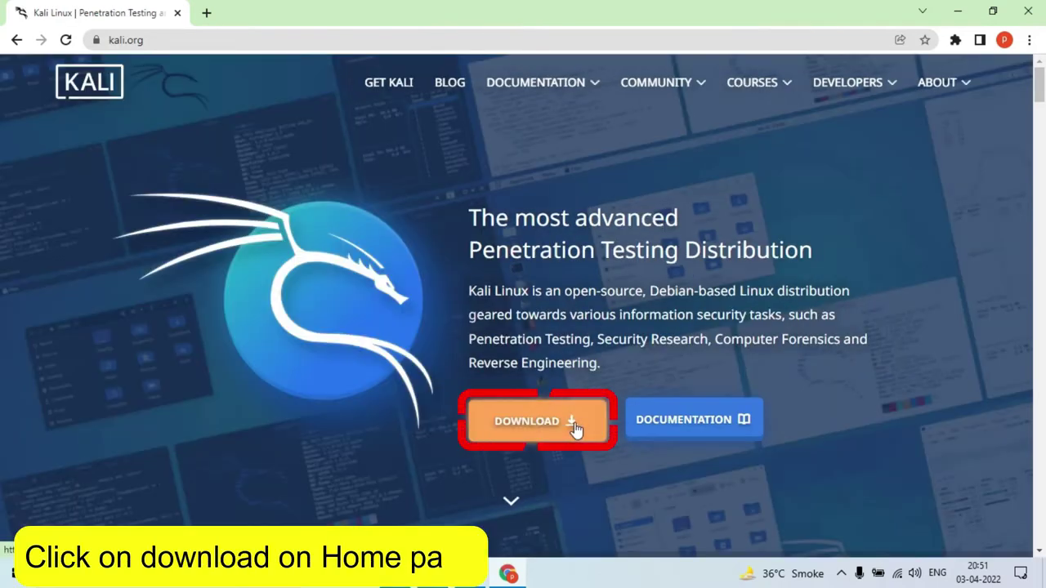
{"action": "left_click", "coordinate": [543, 419]}
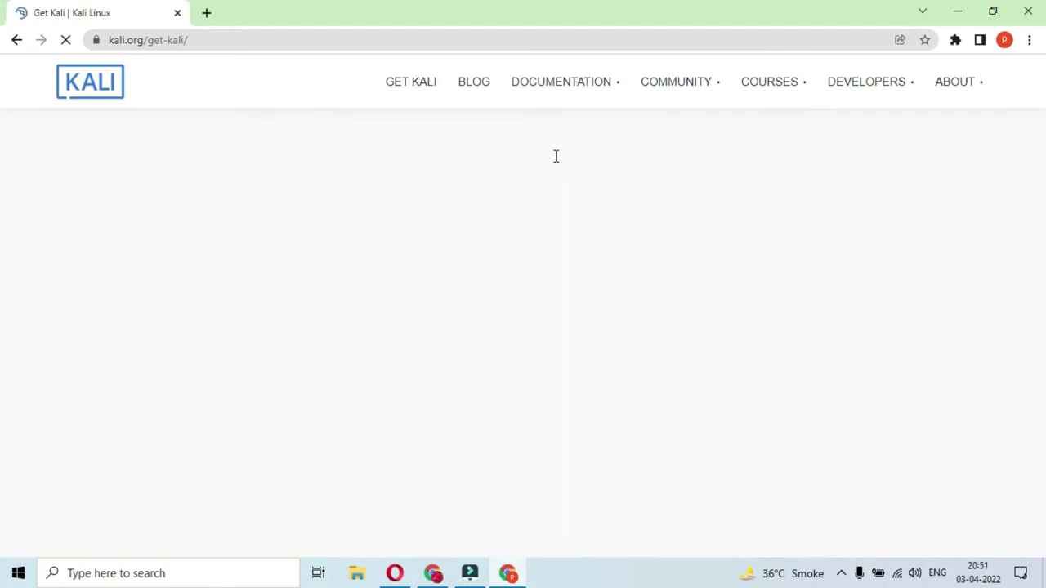
{"action": "scroll", "coordinate": [457, 297], "scroll_direction": "down", "scroll_amount": 2}
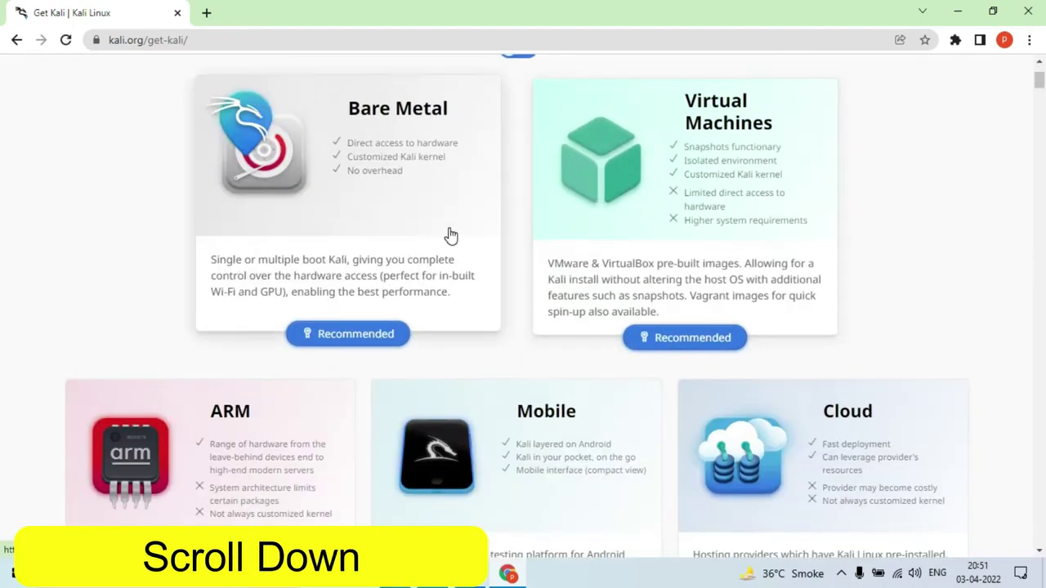
{"action": "scroll", "coordinate": [458, 313], "scroll_direction": "down", "scroll_amount": 15}
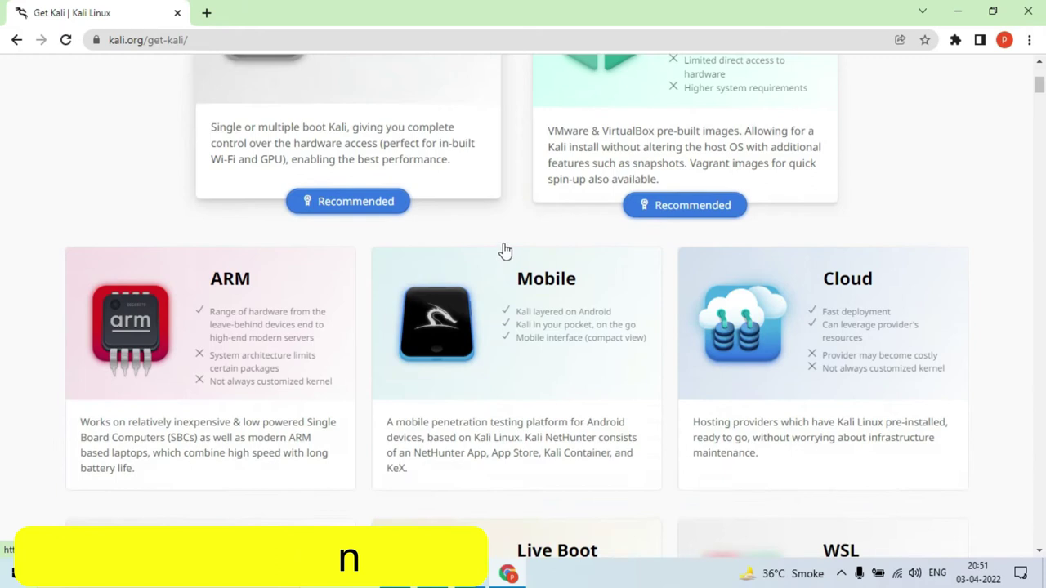
{"action": "scroll", "coordinate": [677, 213], "scroll_direction": "down", "scroll_amount": 4}
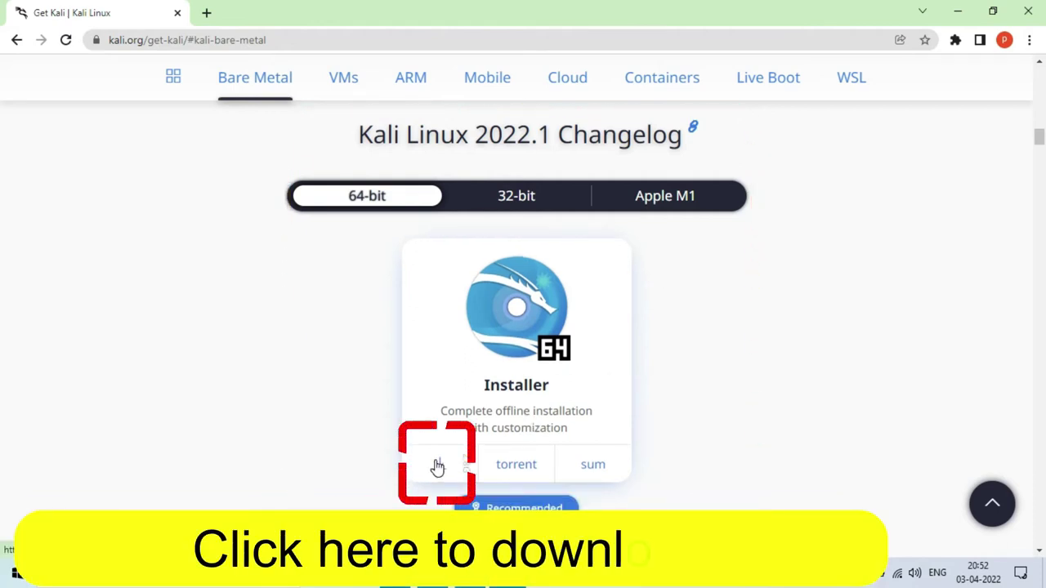
{"action": "left_click", "coordinate": [435, 463]}
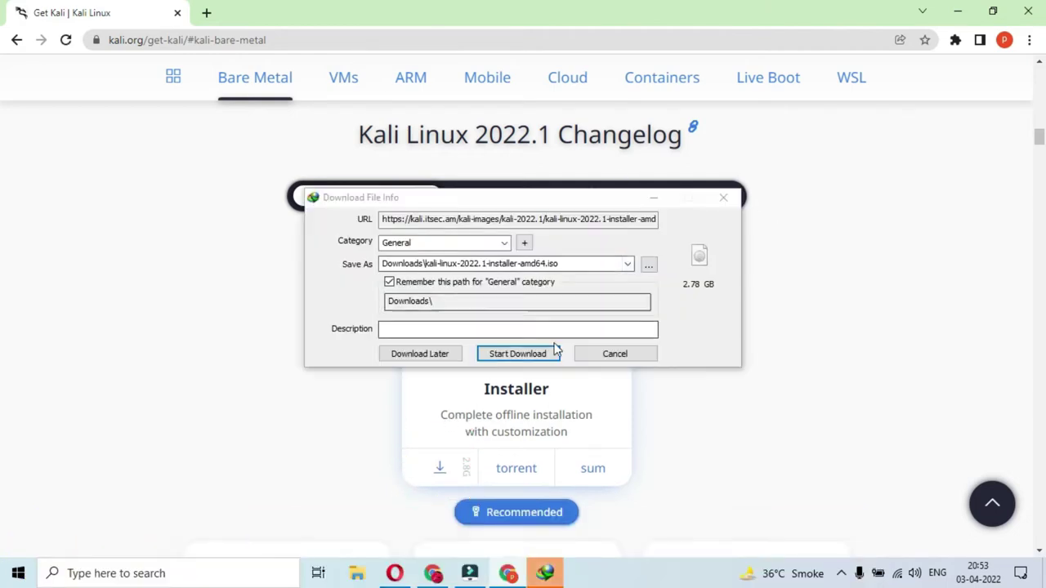
Confirm the Downloads save path and start downloading kali-linux-2022.1-installer-amd64.iso.
{"action": "left_click", "coordinate": [542, 264]}
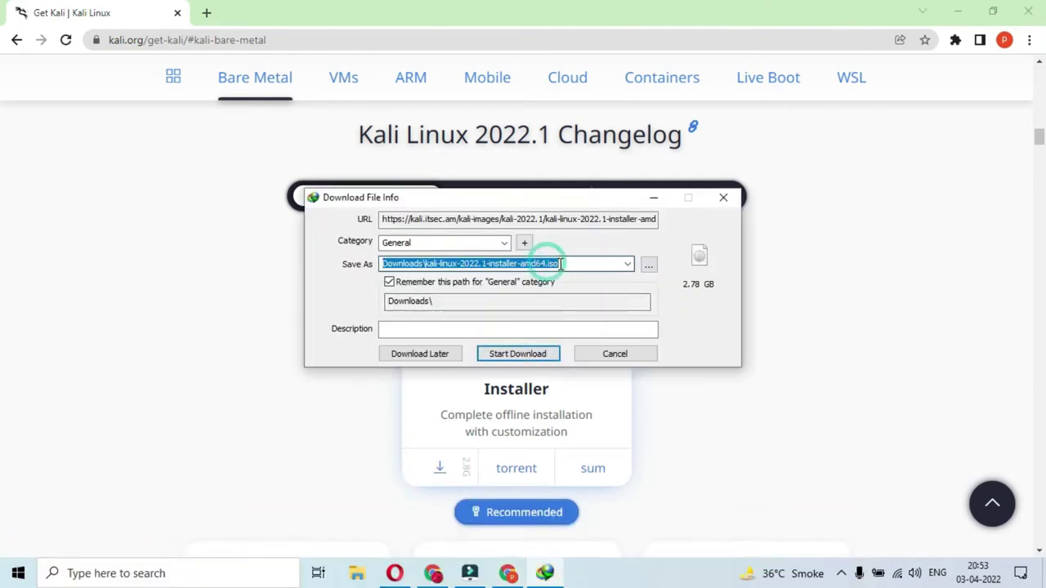
{"action": "left_click", "coordinate": [546, 357]}
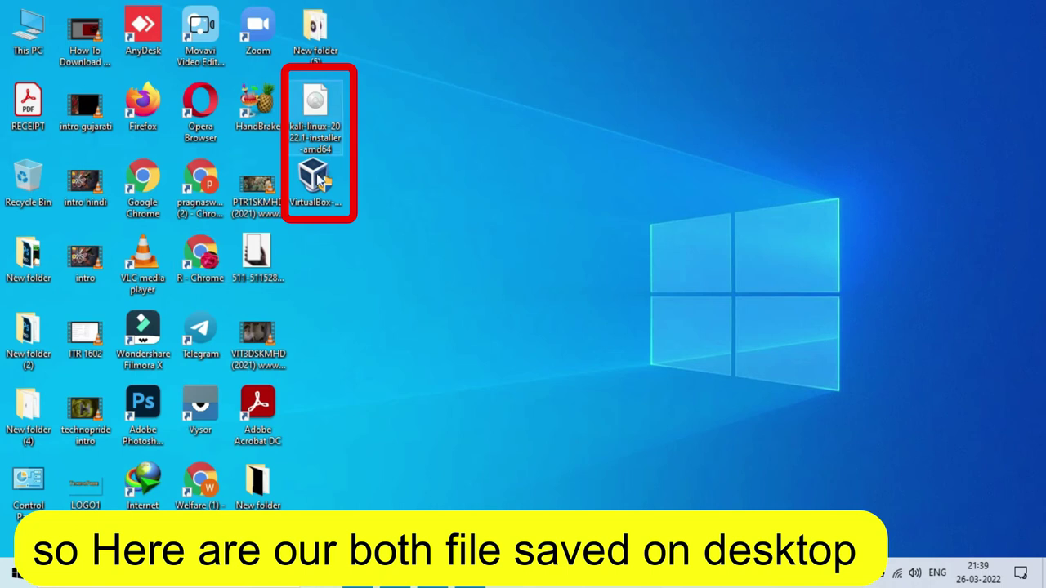
Install VirtualBox 6.1.32 with default features, accepting the network interfaces warning.
{"action": "left_click", "coordinate": [315, 173]}
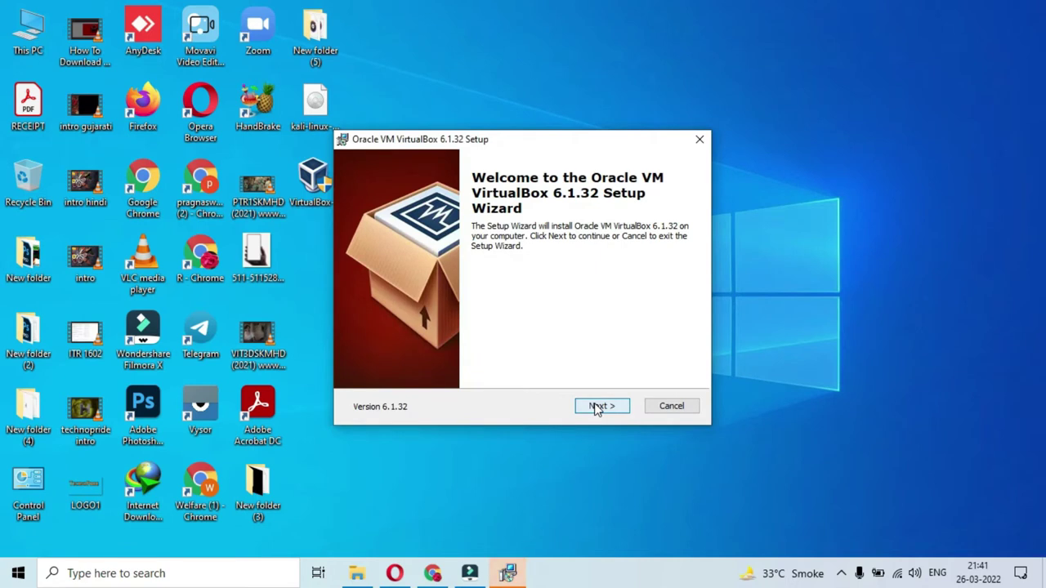
{"action": "left_click", "coordinate": [595, 406]}
{"action": "left_click", "coordinate": [594, 406]}
{"action": "left_click", "coordinate": [594, 407]}
{"action": "key", "text": "Return"}
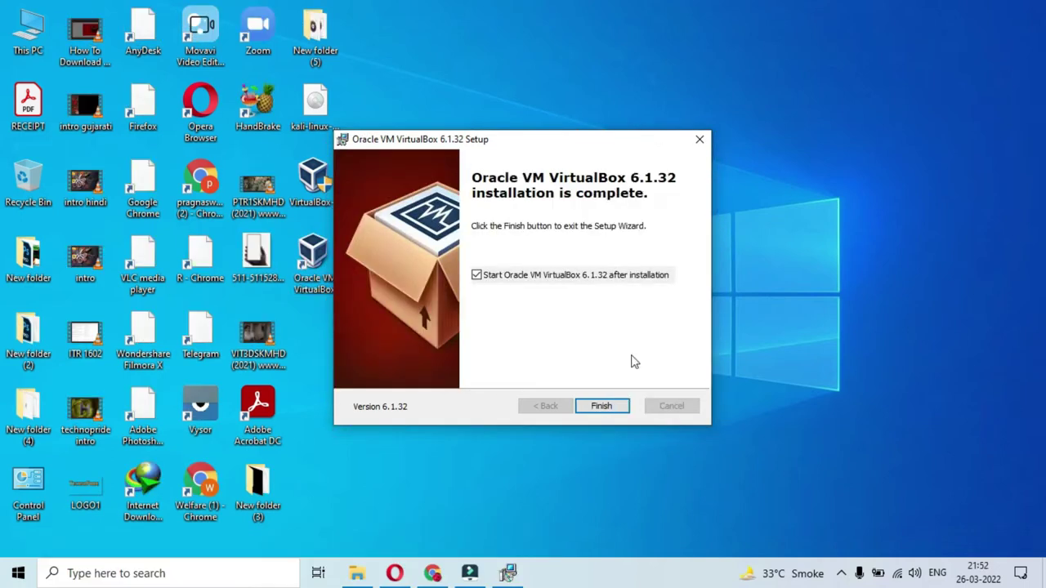
{"action": "left_click", "coordinate": [598, 405]}
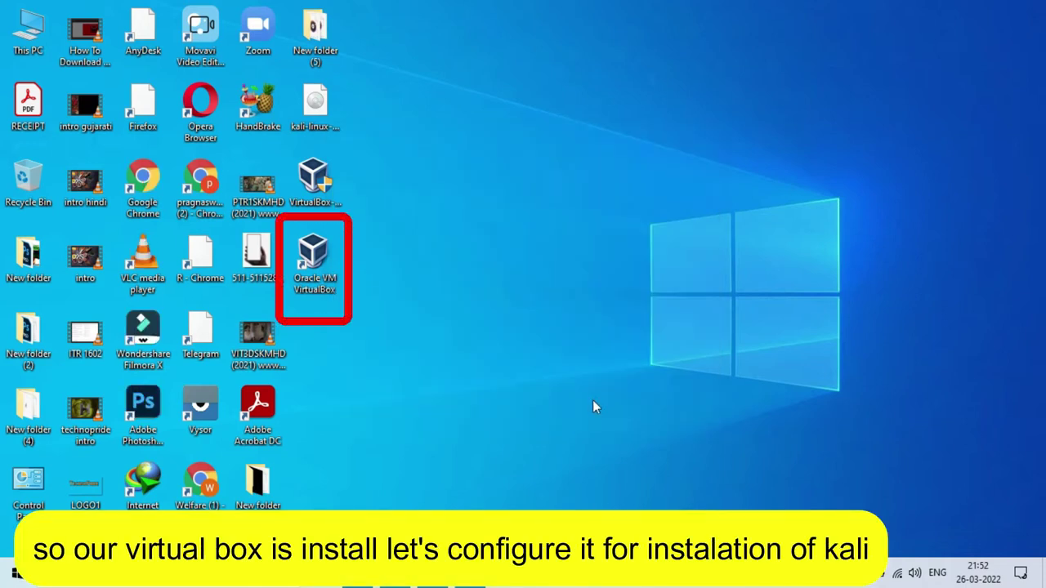
Launch VirtualBox and start a new virtual machine named TECHNOPRIDE.
{"action": "double_click", "coordinate": [325, 256]}
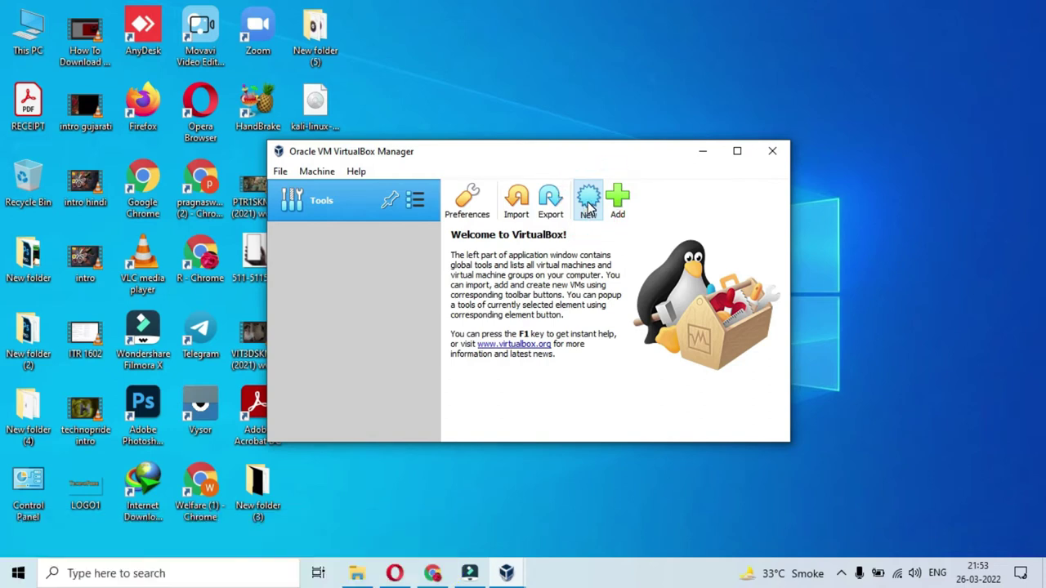
{"action": "left_click", "coordinate": [589, 205]}
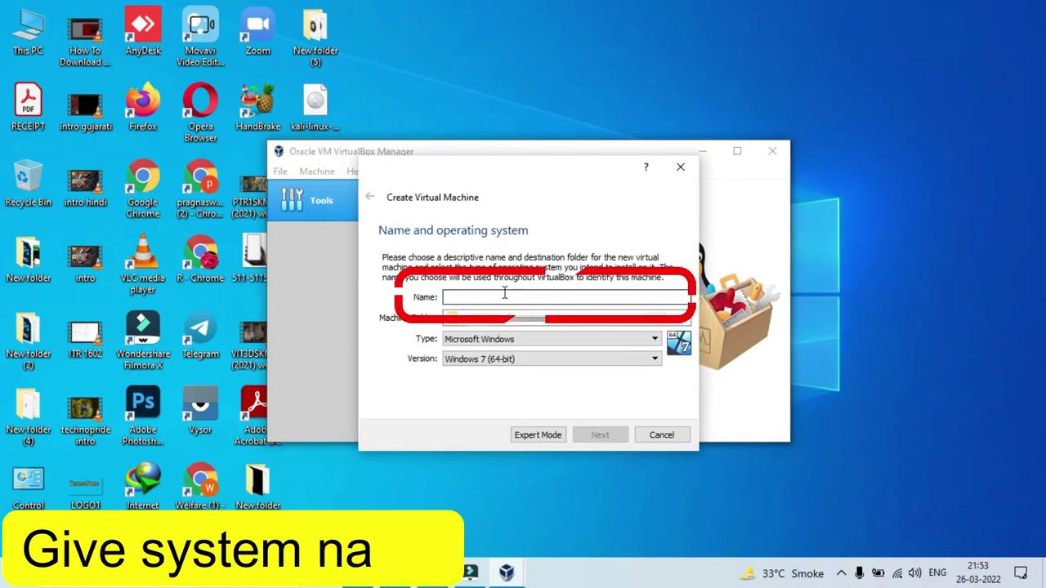
{"action": "type", "text": "TECHNOPRIDE"}
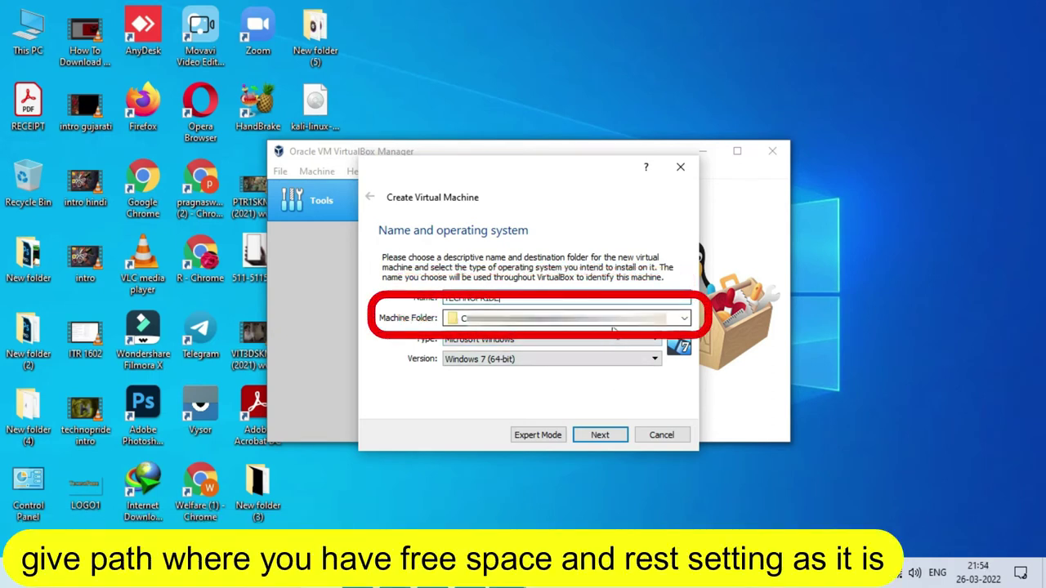
{"action": "left_click", "coordinate": [600, 436]}
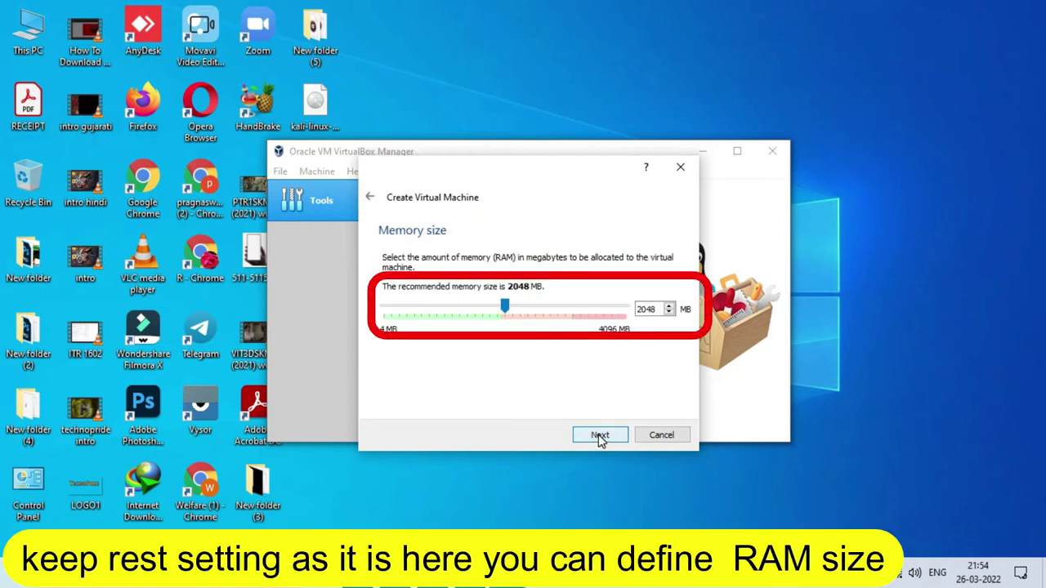
Keep 2048 MB RAM and create a dynamically allocated 32 GB VDI hard disk.
{"action": "left_click", "coordinate": [600, 435]}
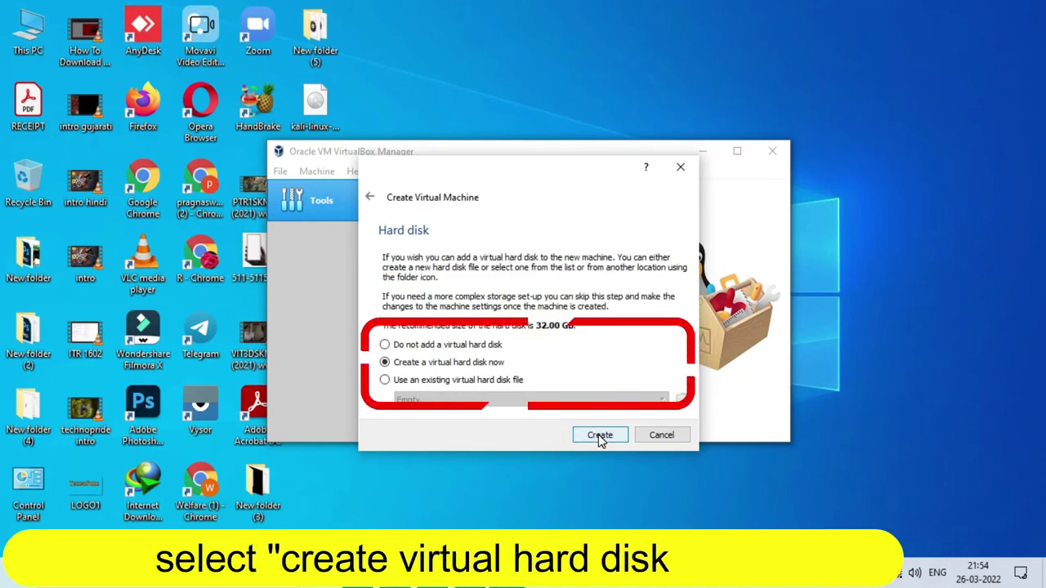
{"action": "left_click", "coordinate": [600, 435]}
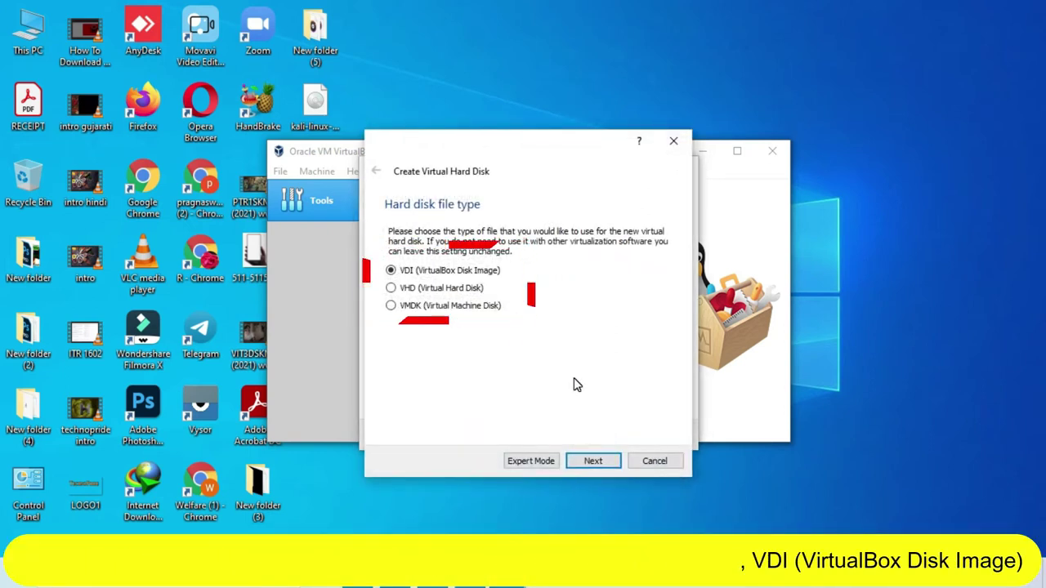
{"action": "left_click", "coordinate": [610, 464]}
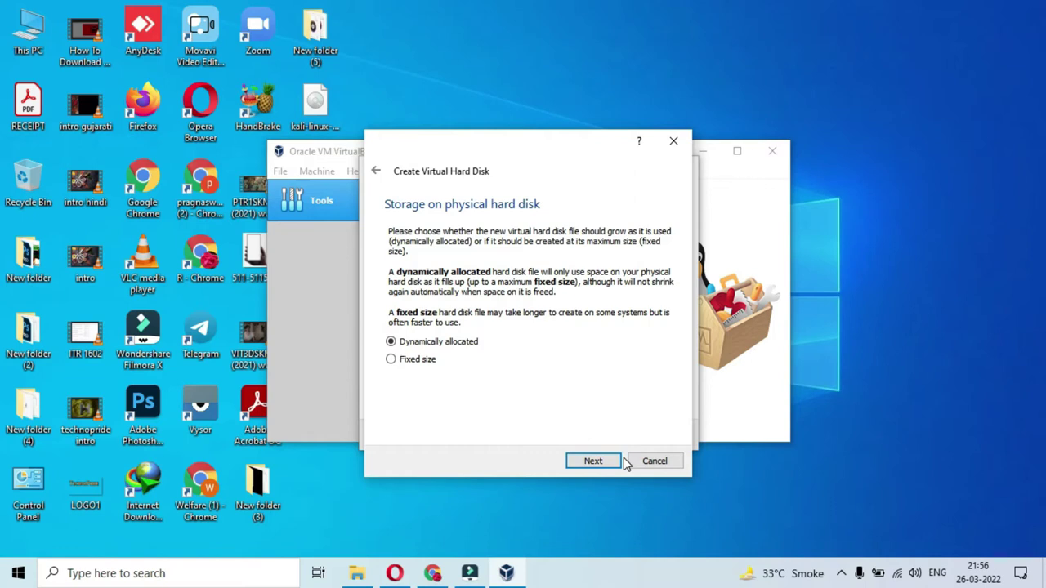
{"action": "left_click", "coordinate": [615, 463]}
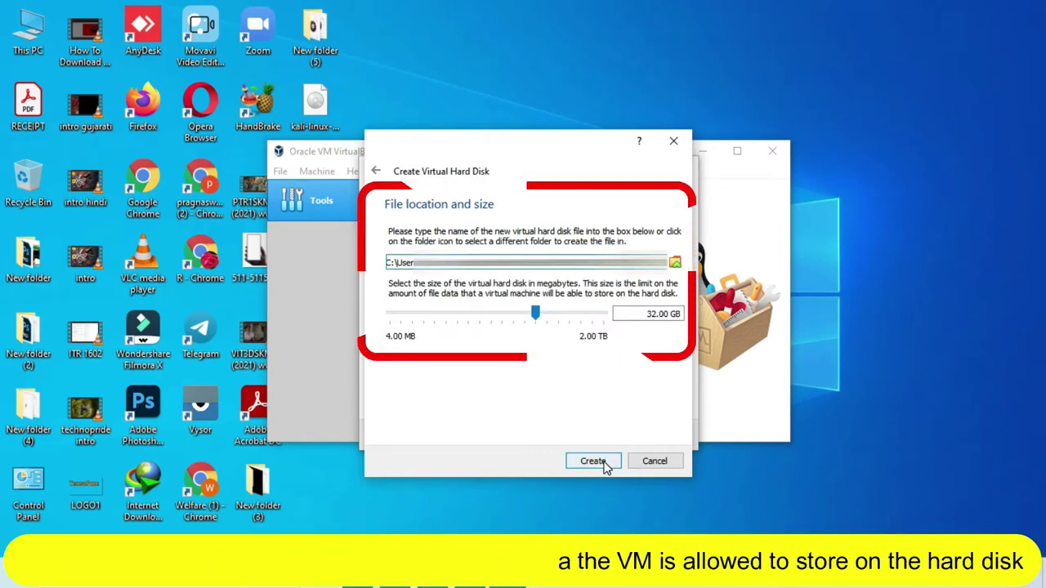
{"action": "left_click", "coordinate": [605, 463]}
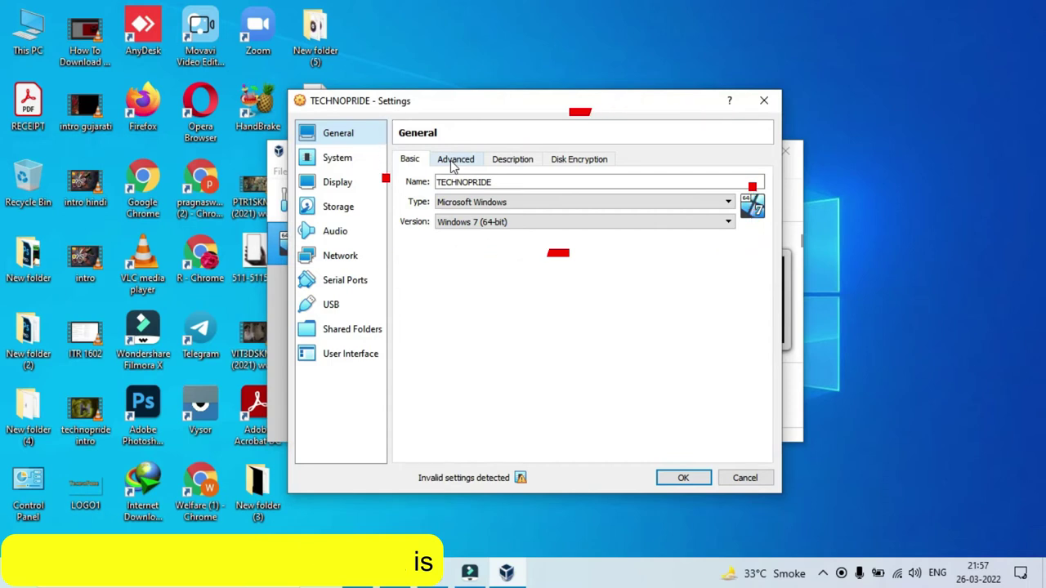
Review TECHNOPRIDE's General, System (2 processors) and Storage settings, then save them.
{"action": "left_click", "coordinate": [453, 160]}
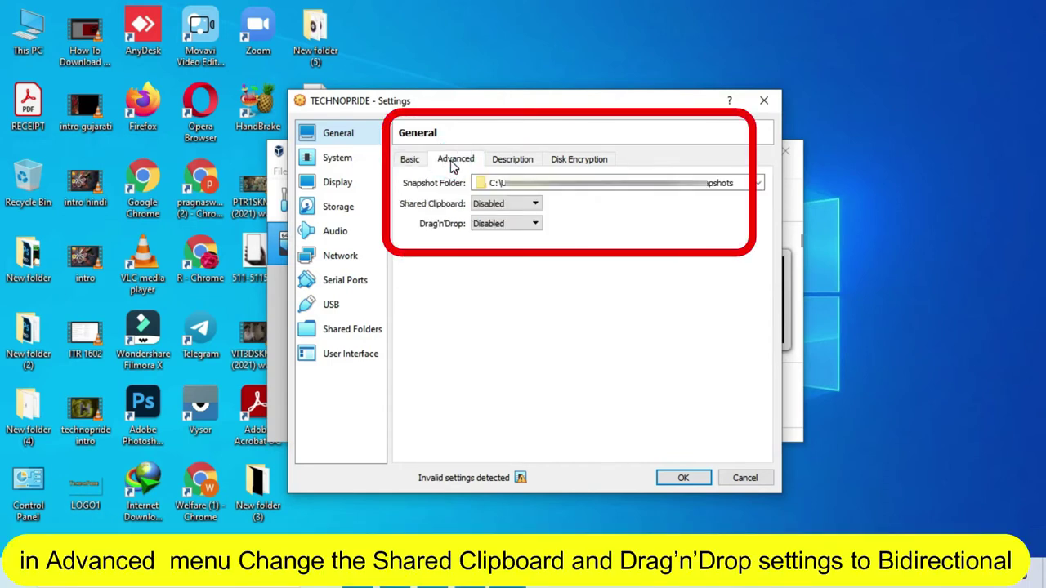
{"action": "left_click", "coordinate": [514, 161]}
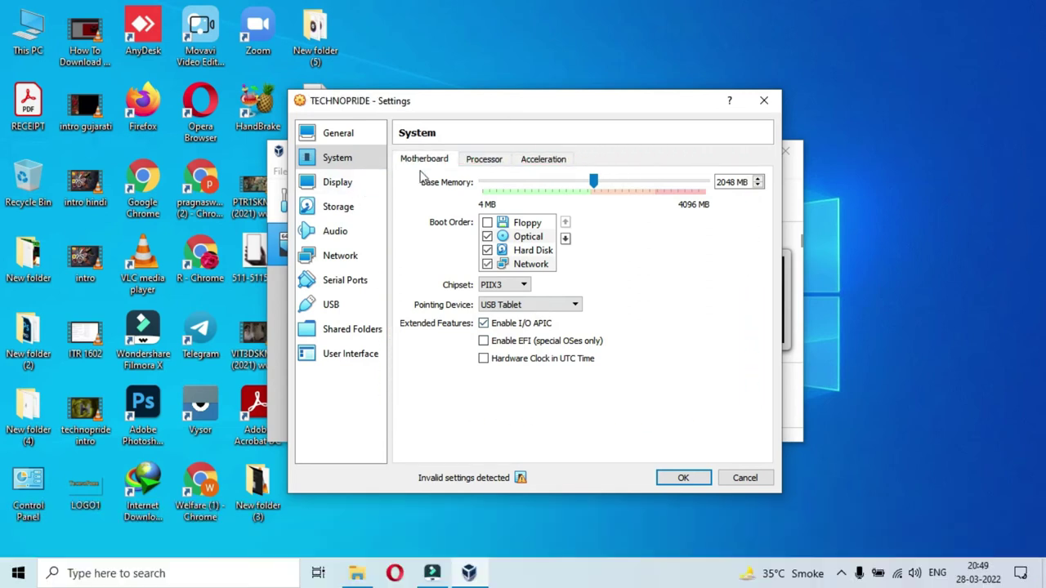
{"action": "left_click", "coordinate": [484, 158]}
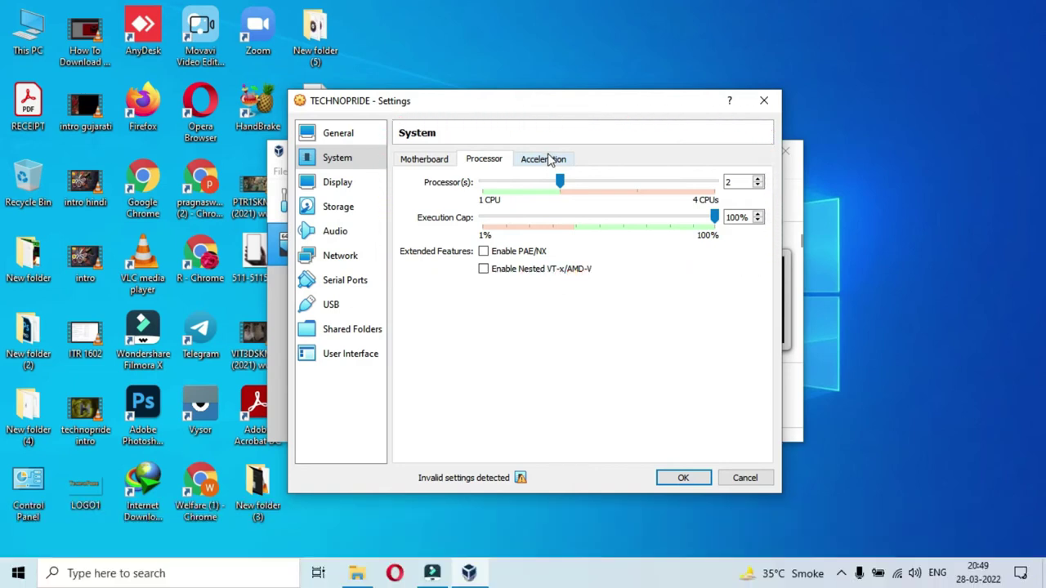
{"action": "left_click", "coordinate": [546, 159]}
{"action": "left_click", "coordinate": [338, 208]}
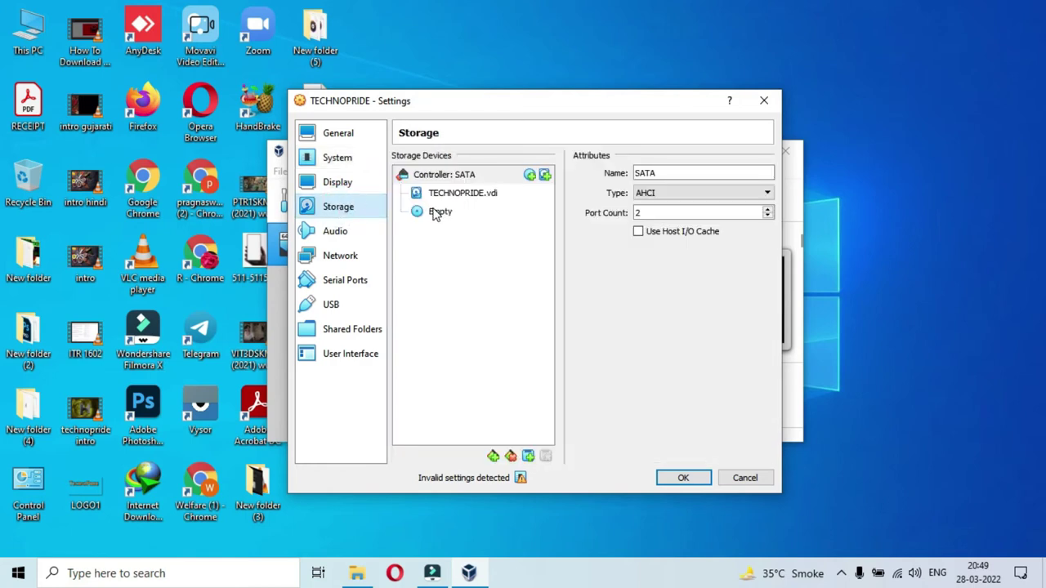
{"action": "left_click", "coordinate": [694, 478]}
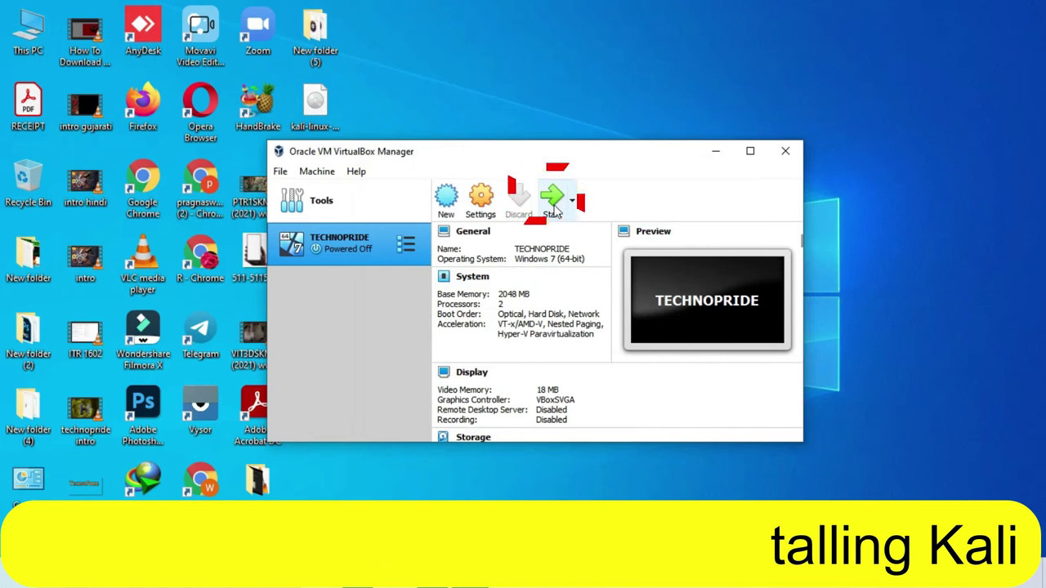
Boot TECHNOPRIDE from kali-linux-2022.1-installer-amd64.iso and choose Graphical install.
{"action": "left_click", "coordinate": [553, 200]}
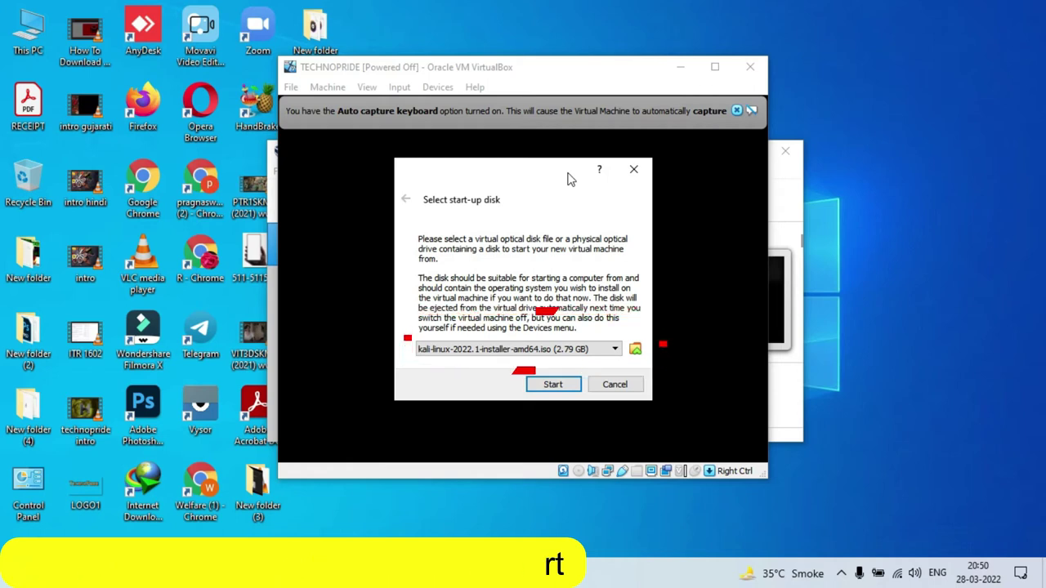
{"action": "left_click", "coordinate": [550, 385]}
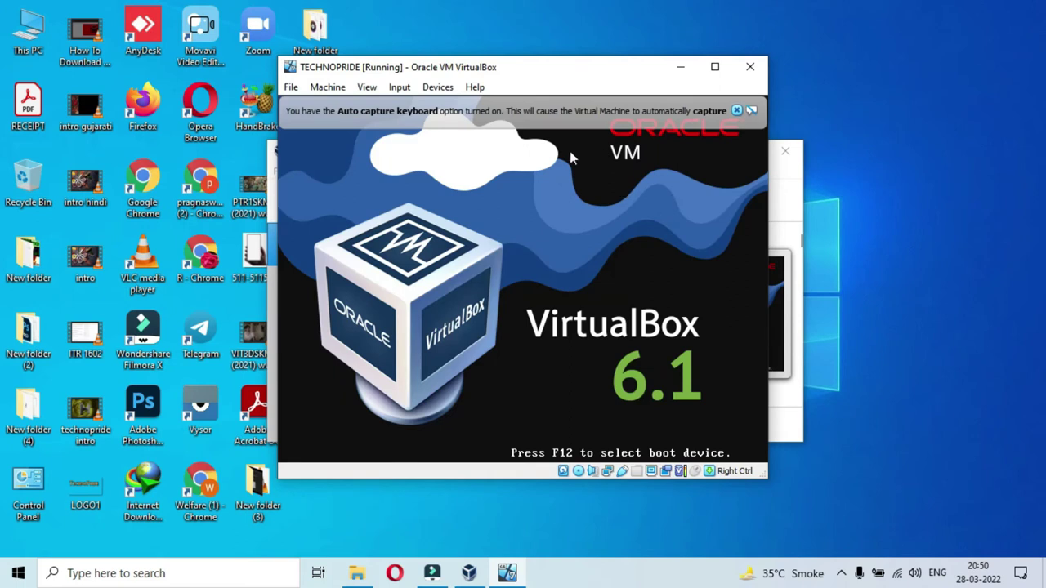
{"action": "left_click_drag", "start_coordinate": [366, 70], "coordinate": [577, 82]}
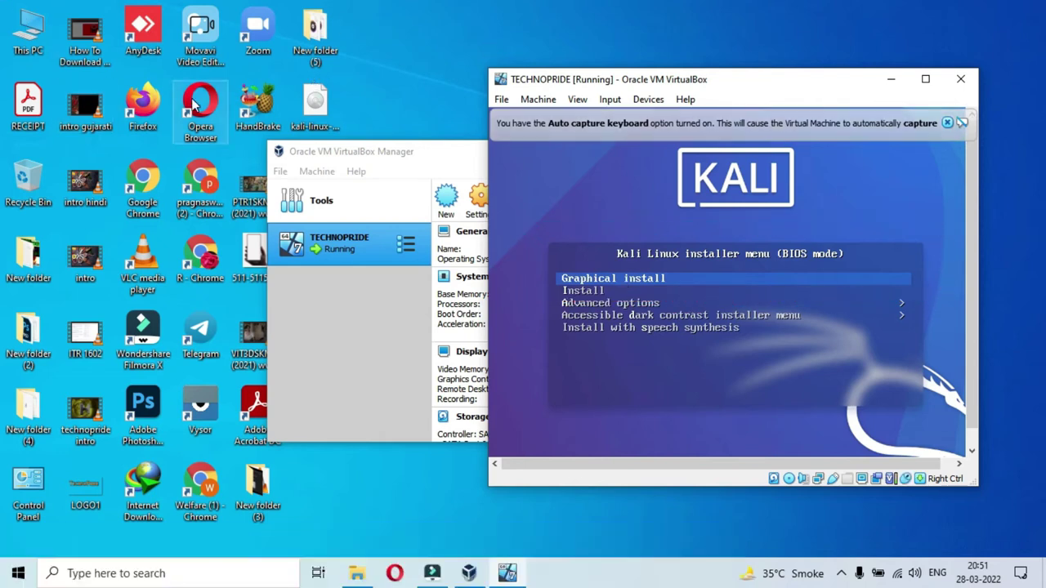
{"action": "key", "text": "Return"}
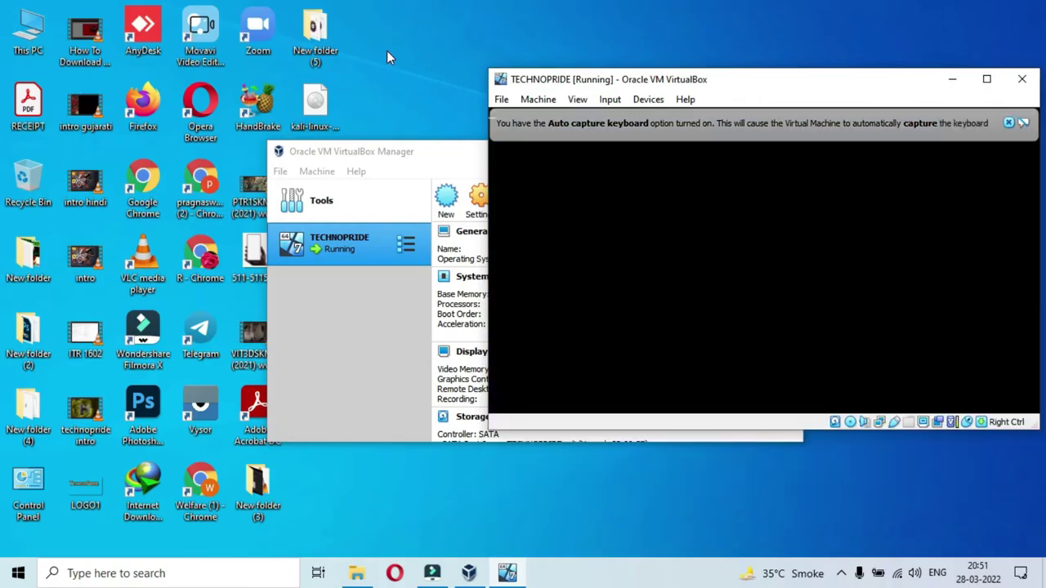
{"action": "left_click_drag", "start_coordinate": [730, 54], "coordinate": [529, 33]}
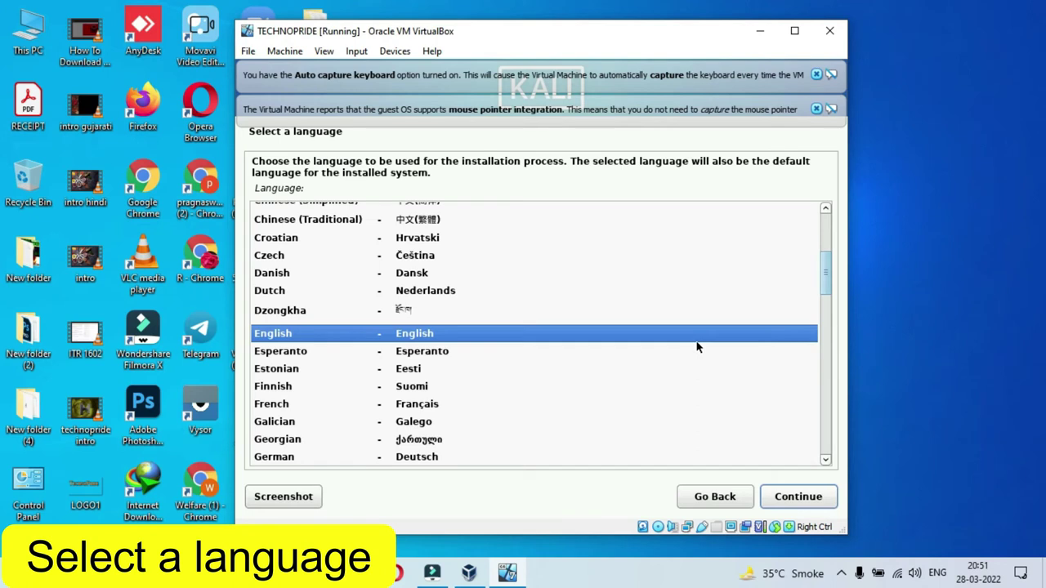
Keep English language, United States location and the American English keymap.
{"action": "left_click", "coordinate": [799, 496]}
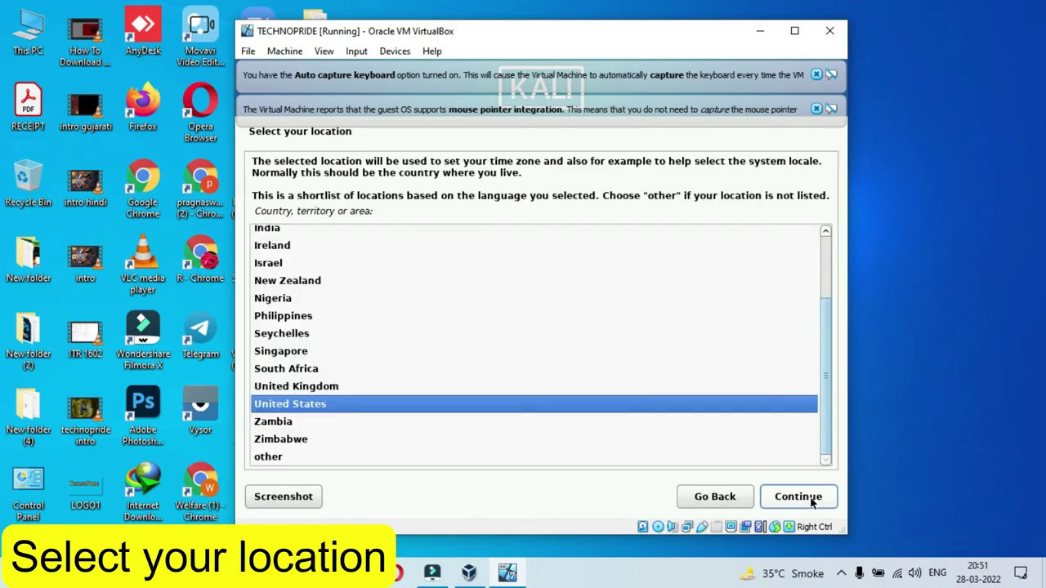
{"action": "left_click", "coordinate": [812, 503]}
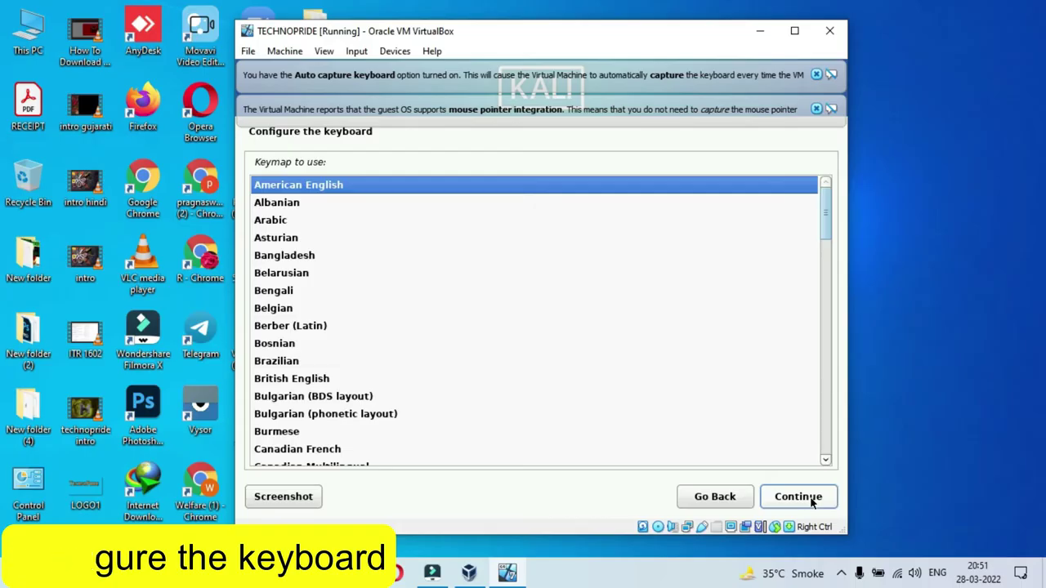
{"action": "left_click", "coordinate": [811, 503]}
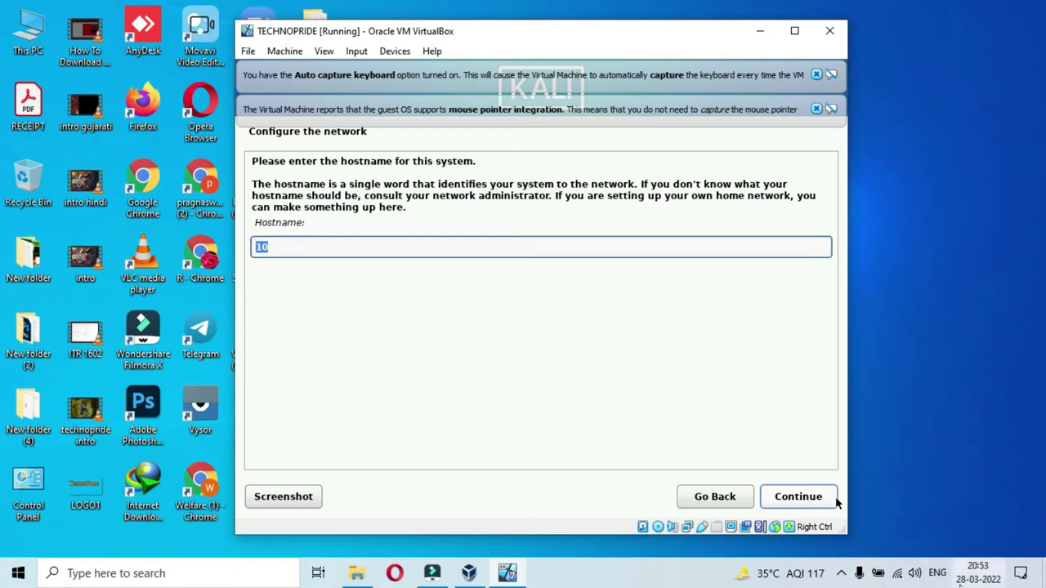
Keep the default hostname and domain, enter full name 'technopride' and accept the suggested username.
{"action": "left_click", "coordinate": [769, 498]}
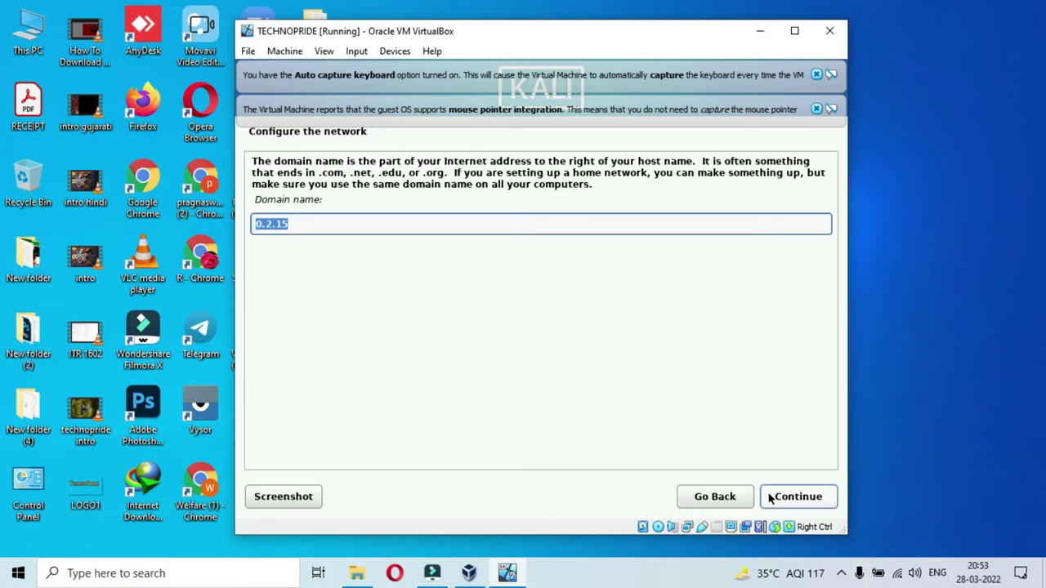
{"action": "left_click", "coordinate": [769, 498]}
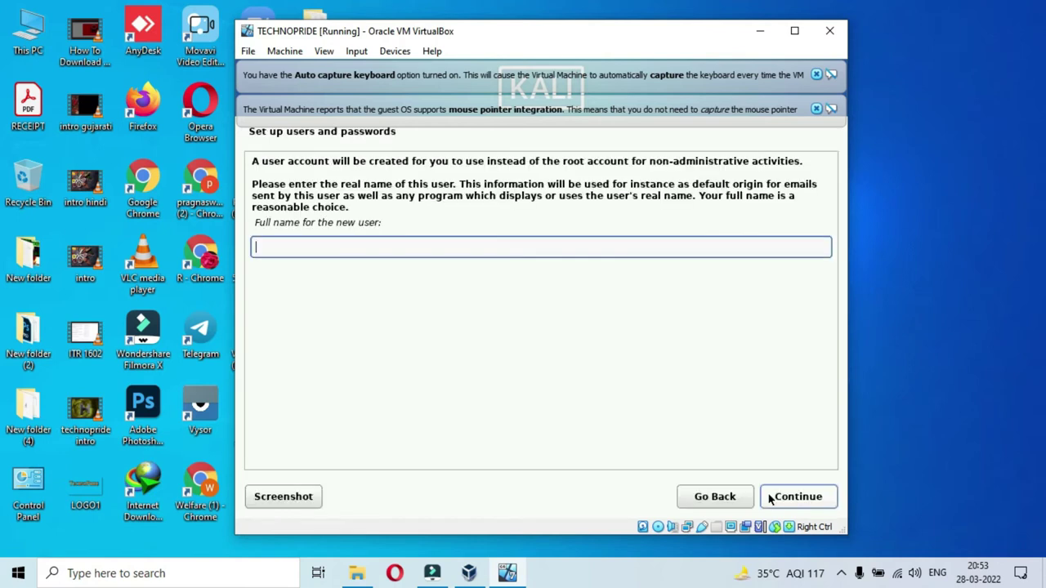
{"action": "type", "text": "technopride"}
{"action": "left_click", "coordinate": [821, 499]}
{"action": "left_click", "coordinate": [821, 500]}
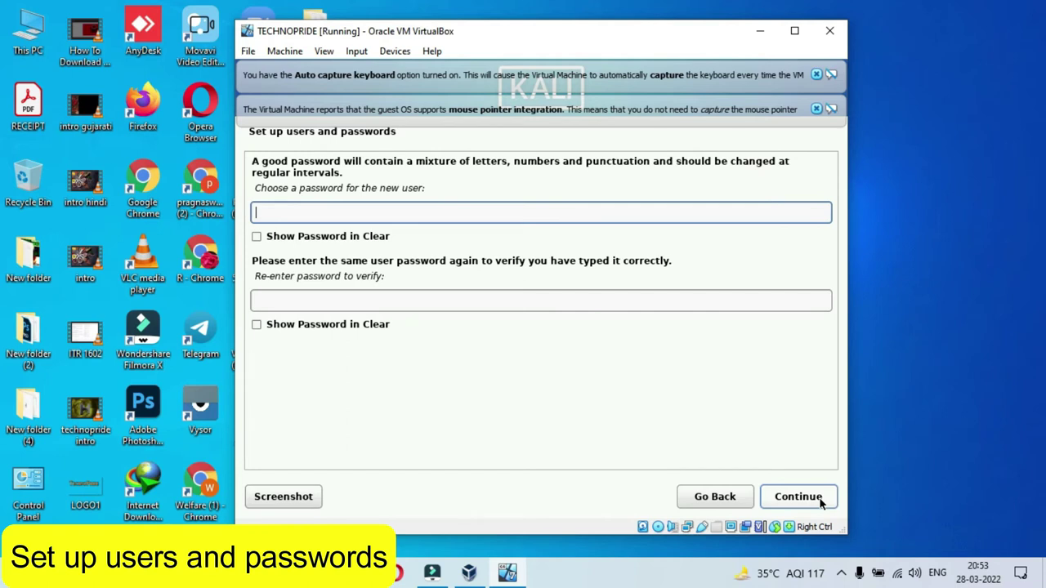
Enter and confirm the new user account's password.
{"action": "left_click", "coordinate": [821, 501]}
{"action": "left_click", "coordinate": [616, 268]}
{"action": "type", "text": "123"}
{"action": "key", "text": "Tab"}
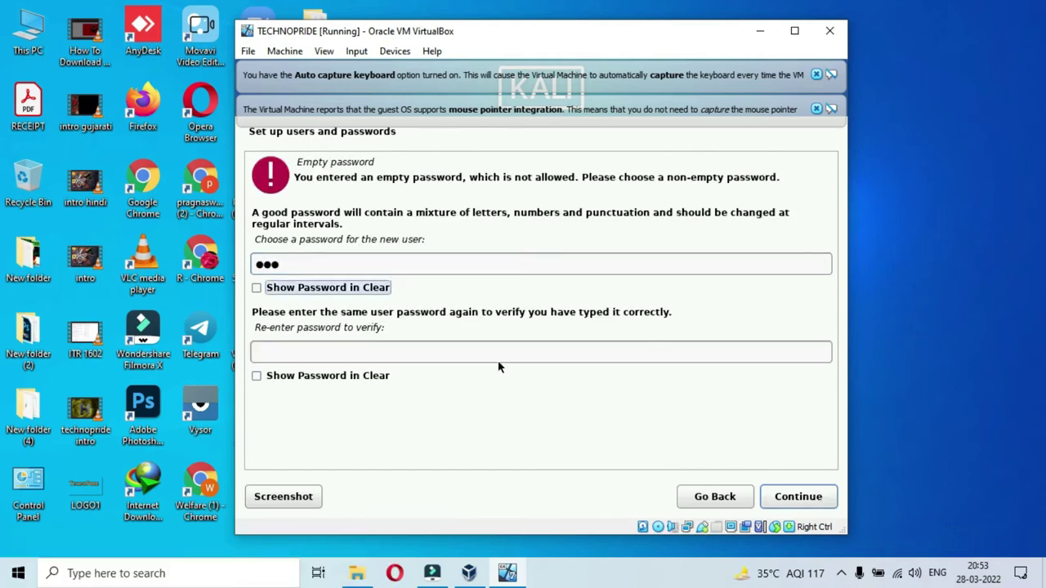
{"action": "left_click", "coordinate": [498, 353]}
{"action": "type", "text": "123"}
{"action": "left_click", "coordinate": [787, 500]}
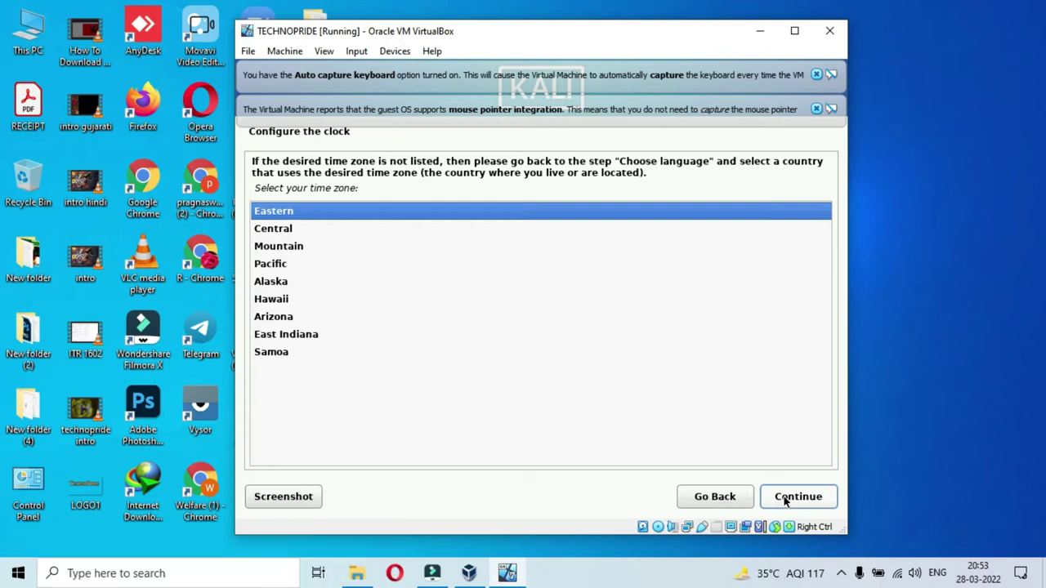
Keep Eastern time, put all files in one partition on the 34.4 GB disk and write the changes.
{"action": "left_click", "coordinate": [781, 507]}
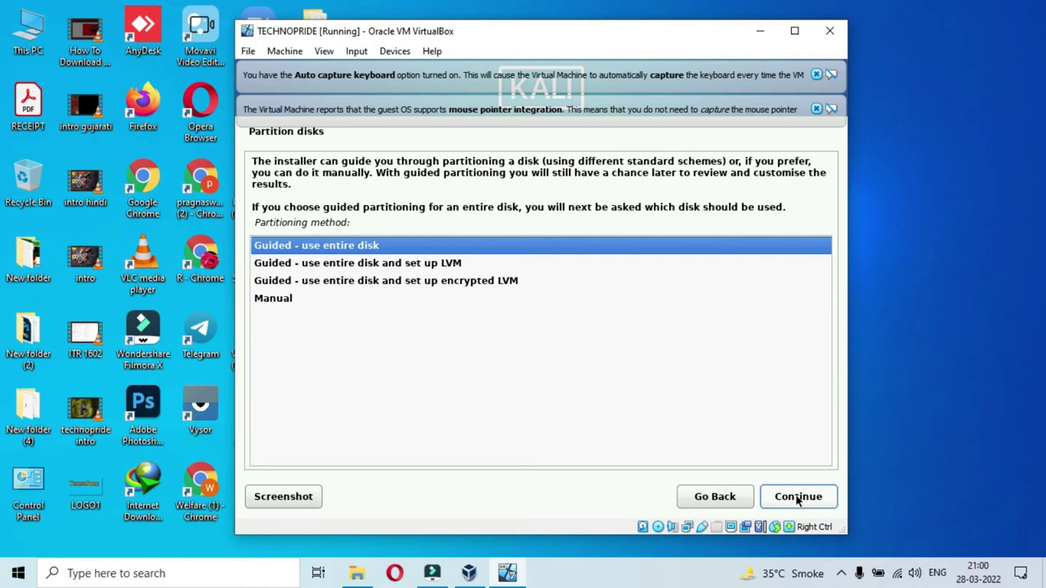
{"action": "left_click", "coordinate": [798, 497]}
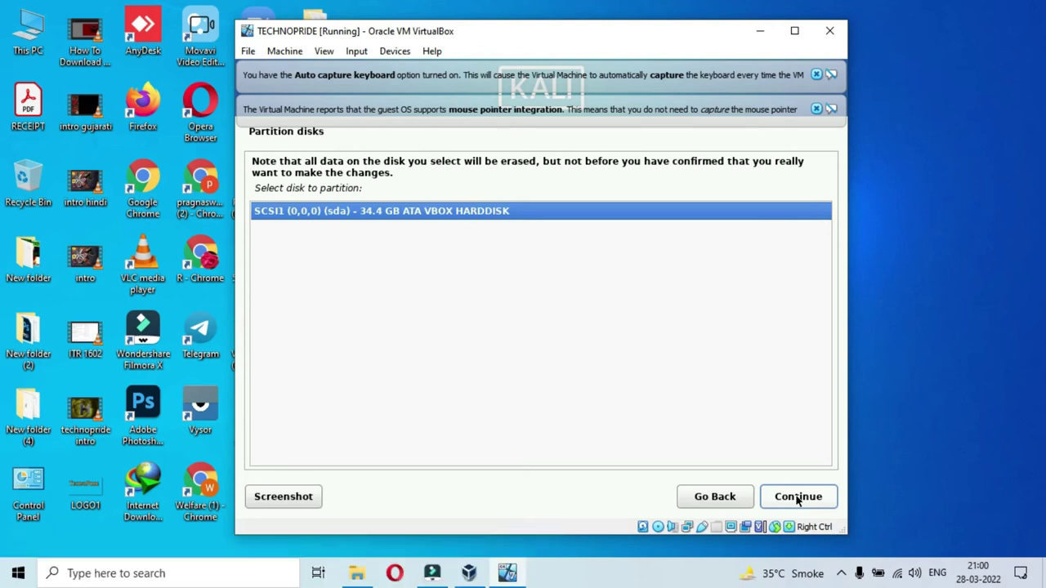
{"action": "left_click", "coordinate": [797, 497]}
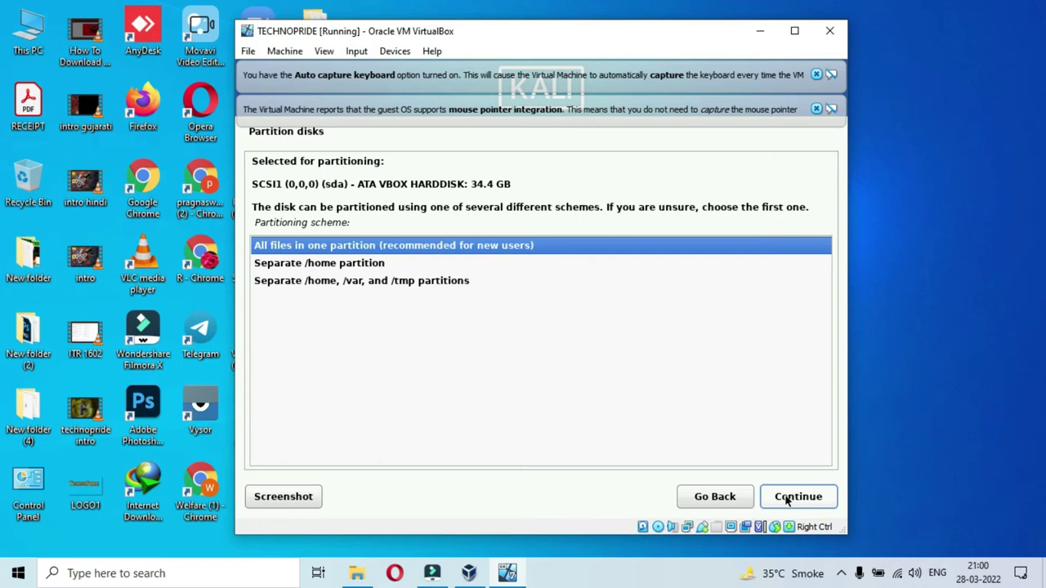
{"action": "left_click", "coordinate": [788, 499]}
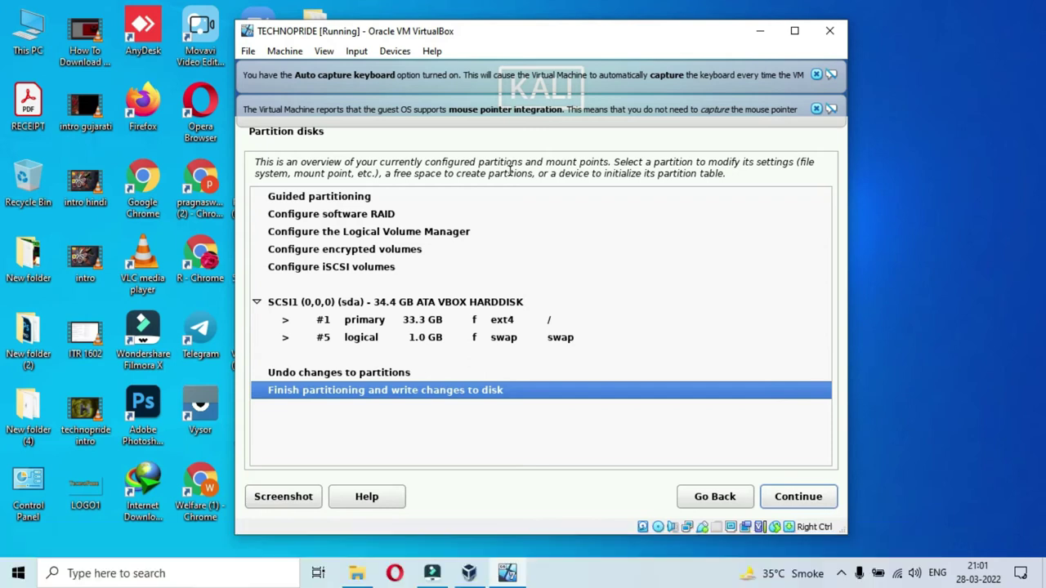
{"action": "left_click", "coordinate": [801, 497]}
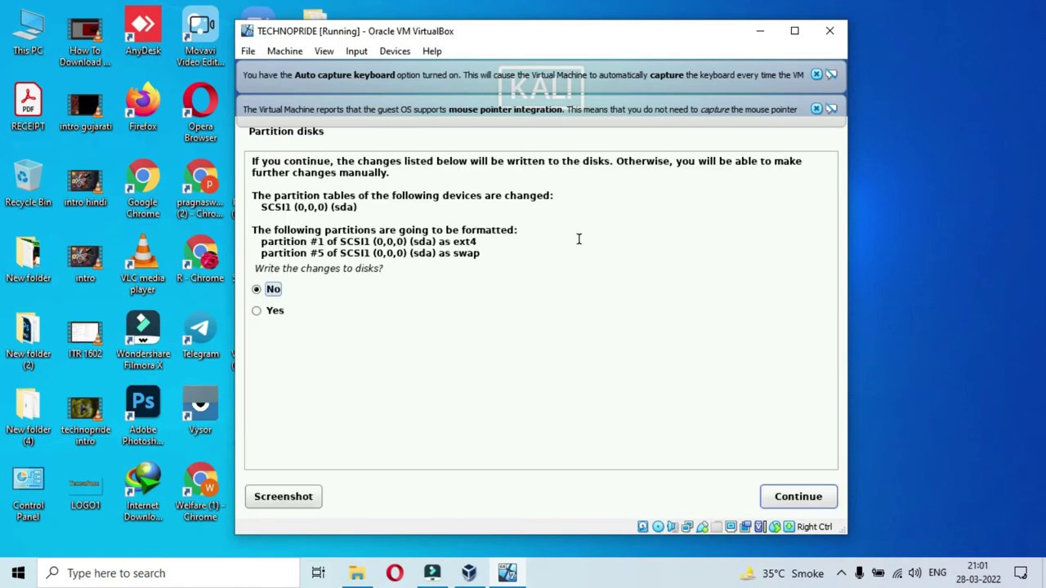
{"action": "left_click", "coordinate": [259, 314]}
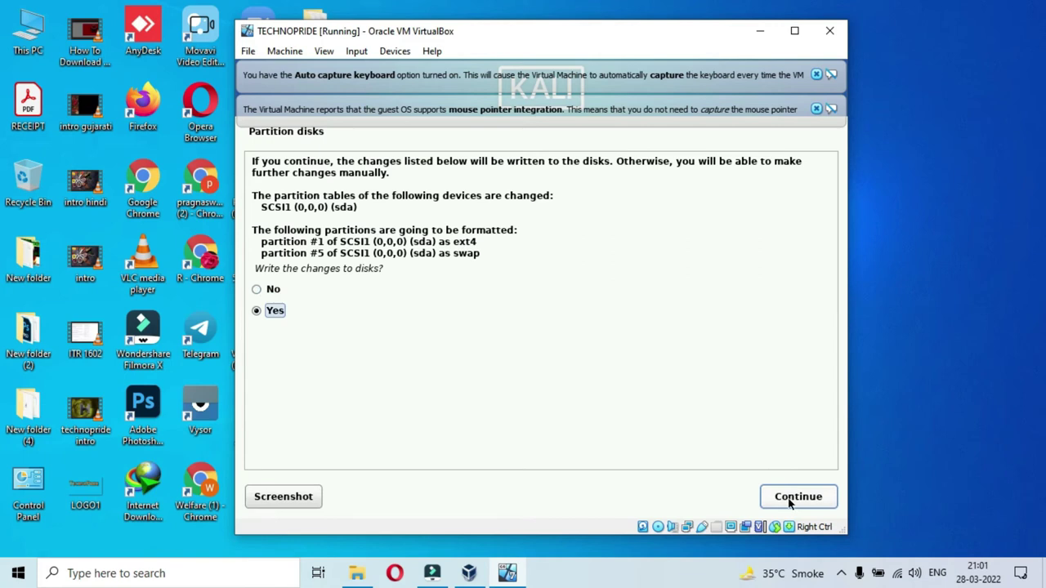
{"action": "left_click", "coordinate": [790, 497]}
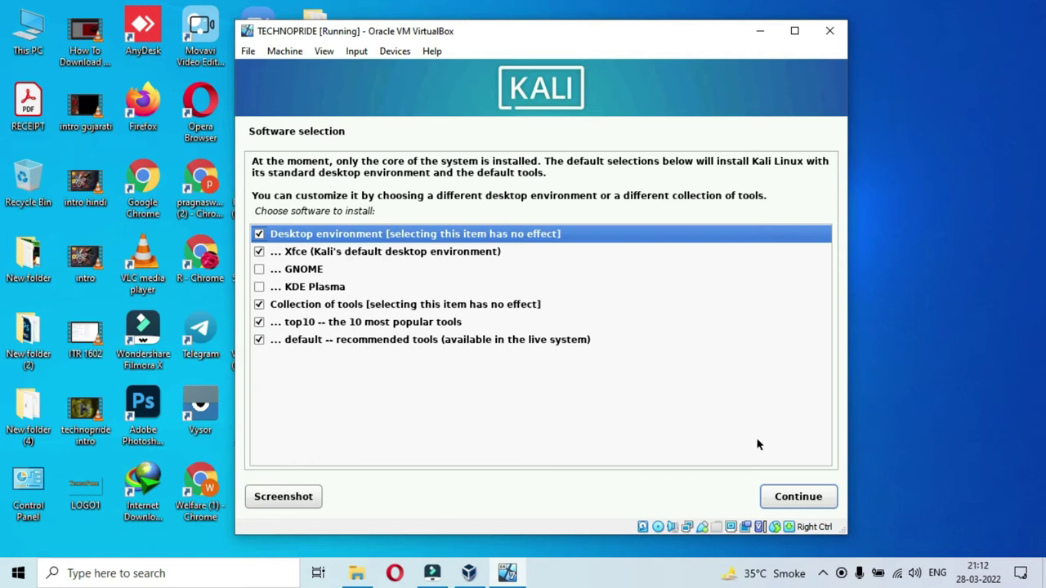
Keep the default Xfce software selection, install GRUB on /dev/sda, and reboot the VM.
{"action": "left_click", "coordinate": [798, 497]}
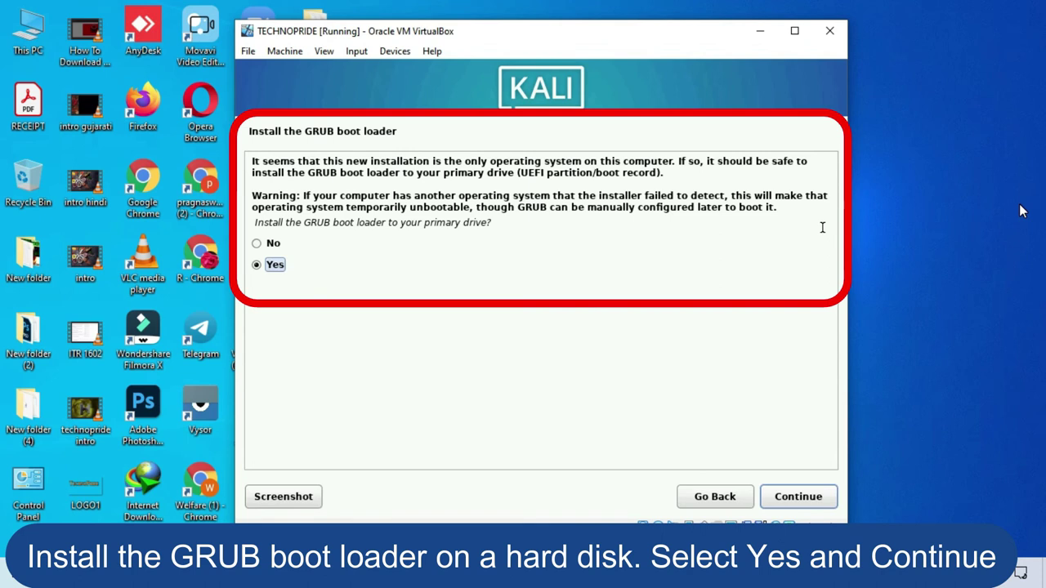
{"action": "left_click", "coordinate": [789, 500]}
{"action": "left_click", "coordinate": [515, 242]}
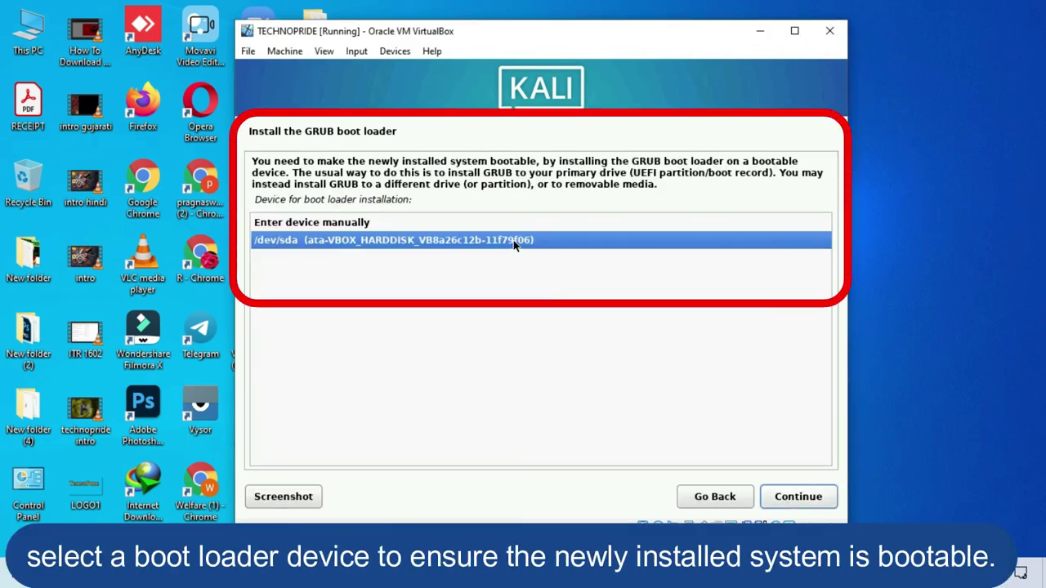
{"action": "left_click", "coordinate": [787, 499]}
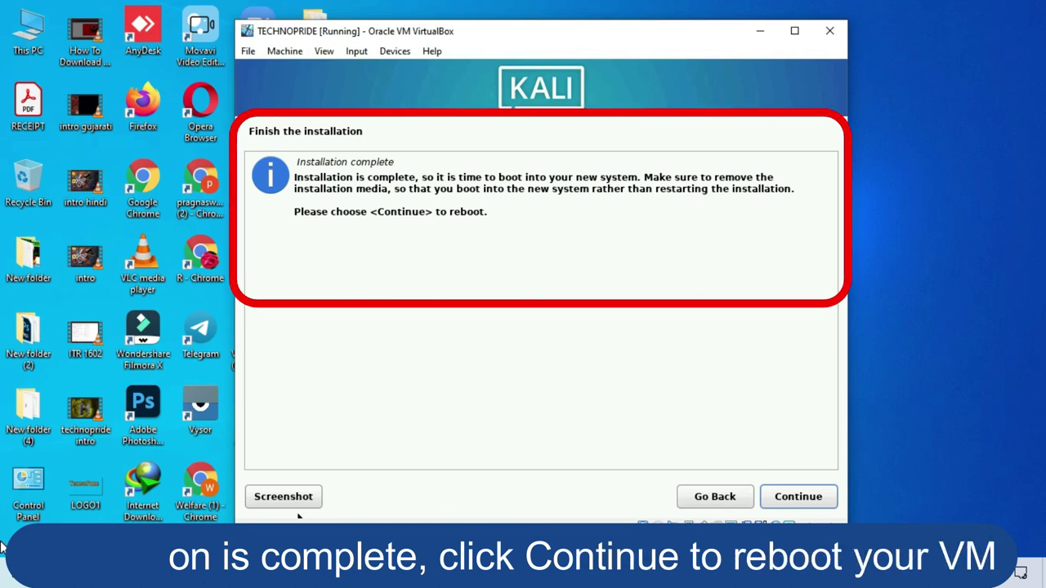
{"action": "left_click", "coordinate": [809, 501]}
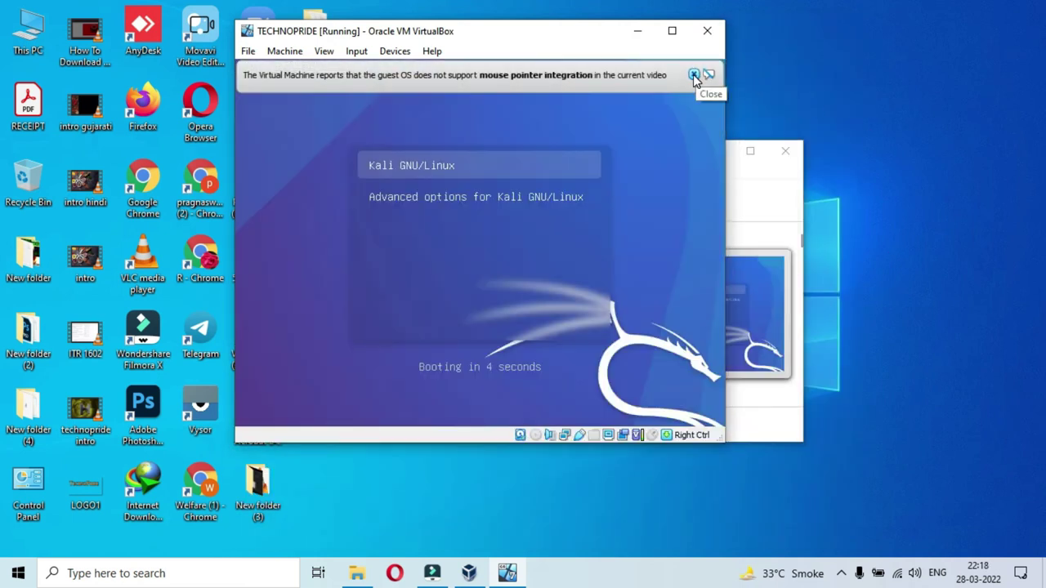
Dismiss the mouse-integration notice and close the stray host desktop context menu.
{"action": "left_click", "coordinate": [694, 76]}
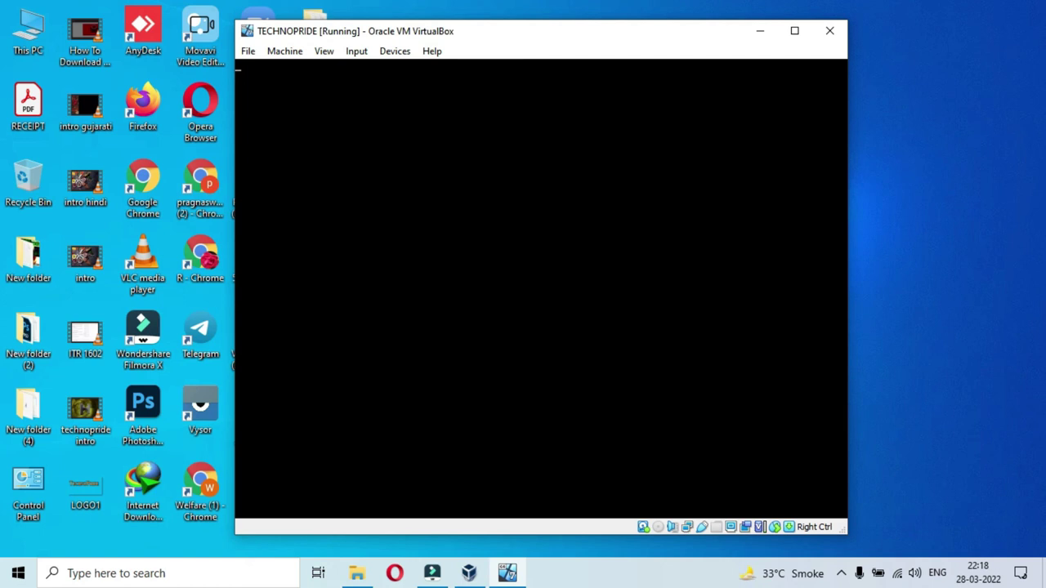
{"action": "right_click", "coordinate": [899, 246]}
{"action": "left_click", "coordinate": [870, 189]}
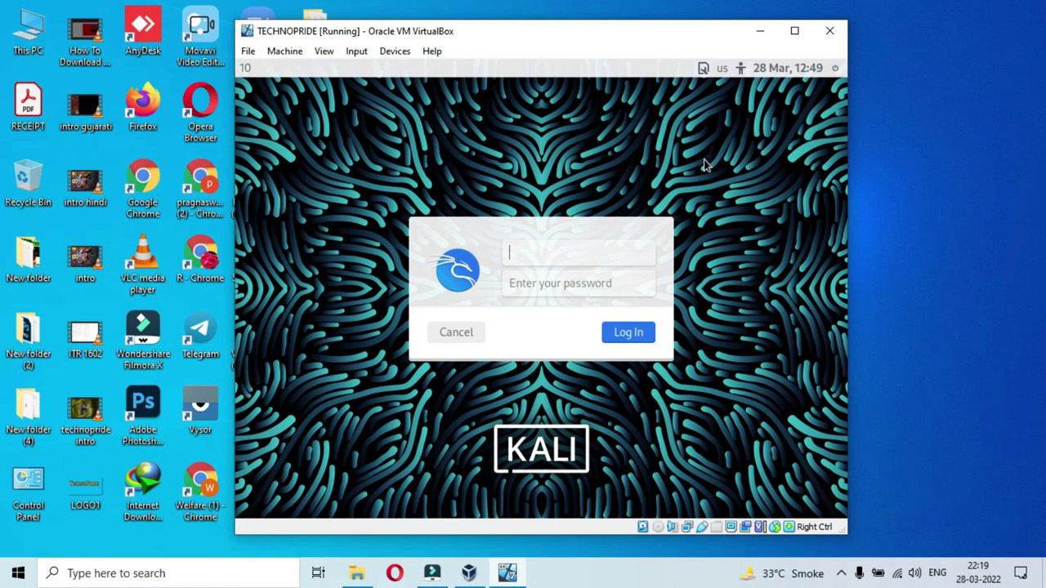
Sign in on the Kali login screen with the user's username and password.
{"action": "left_click", "coordinate": [621, 280]}
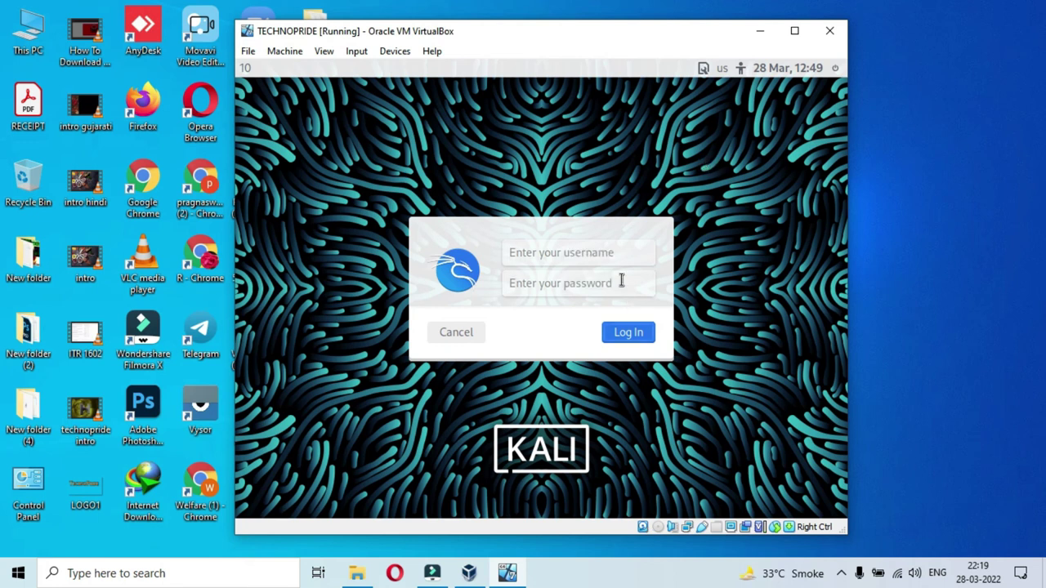
{"action": "type", "text": "7"}
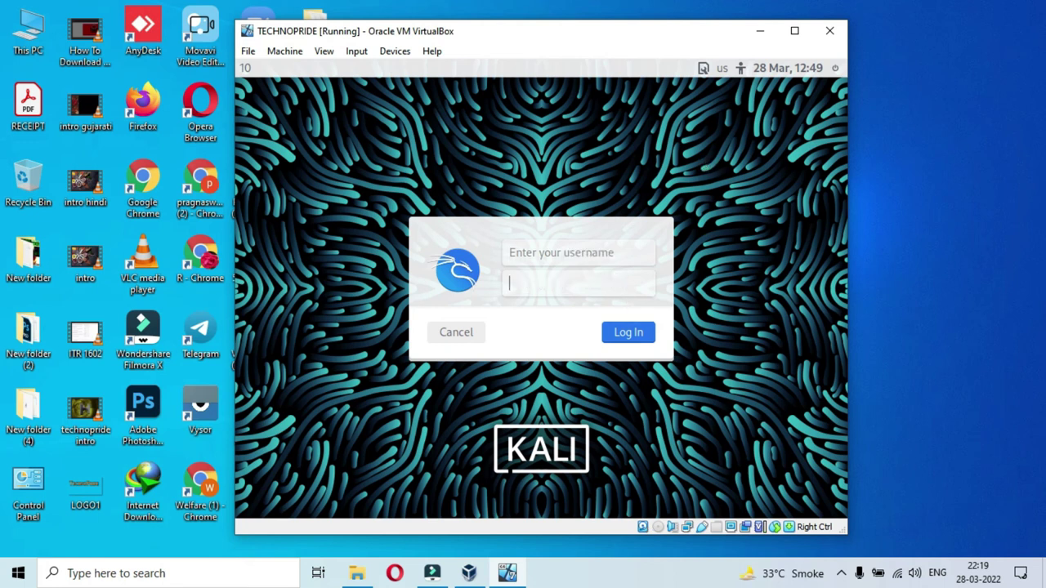
{"action": "key", "text": "shift+Tab"}
{"action": "type", "text": "technopride"}
{"action": "key", "text": "Tab"}
{"action": "left_click", "coordinate": [624, 337]}
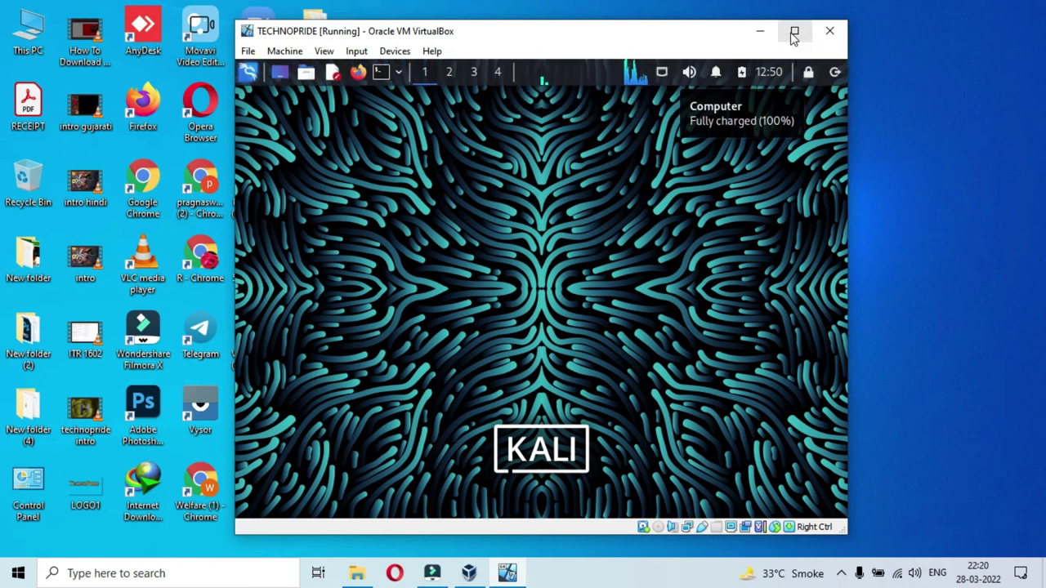
Maximize the VM window and load google.com in Kali's Firefox.
{"action": "left_click", "coordinate": [793, 31]}
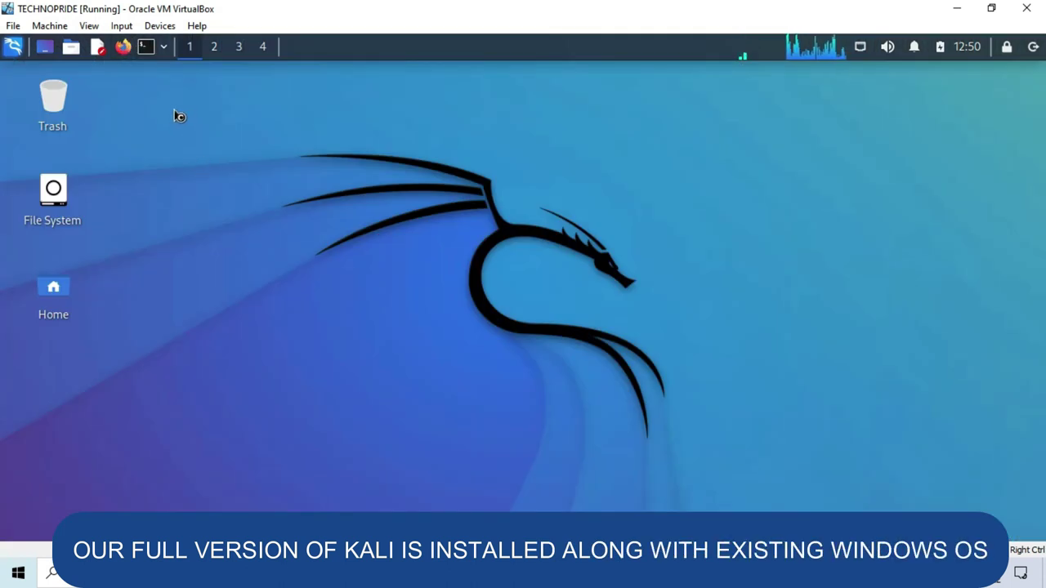
{"action": "left_click", "coordinate": [126, 56]}
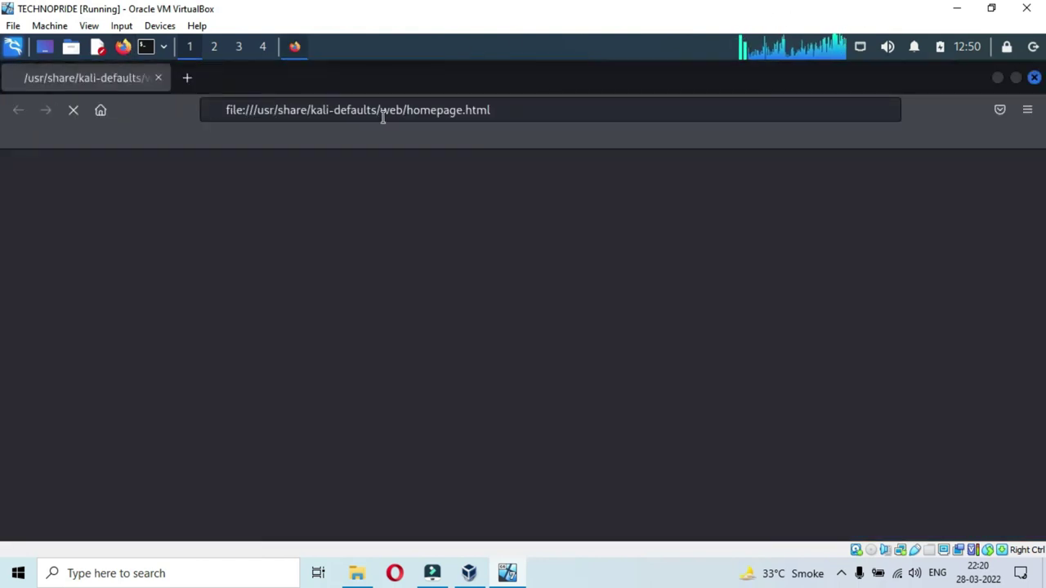
{"action": "left_click", "coordinate": [383, 115]}
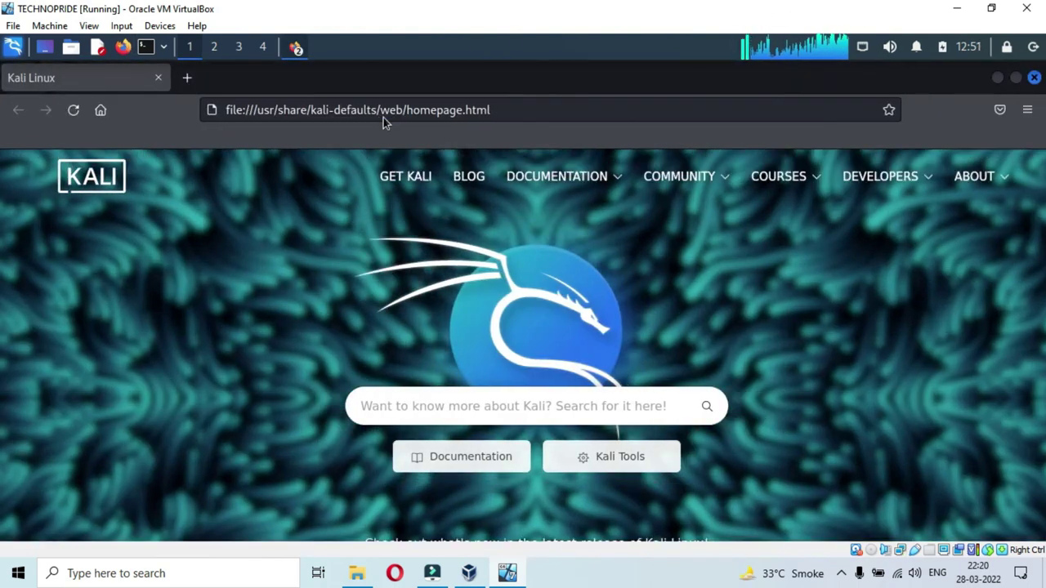
{"action": "type", "text": "m"}
{"action": "left_click", "coordinate": [383, 118]}
{"action": "type", "text": "google.com"}
{"action": "key", "text": "Return"}
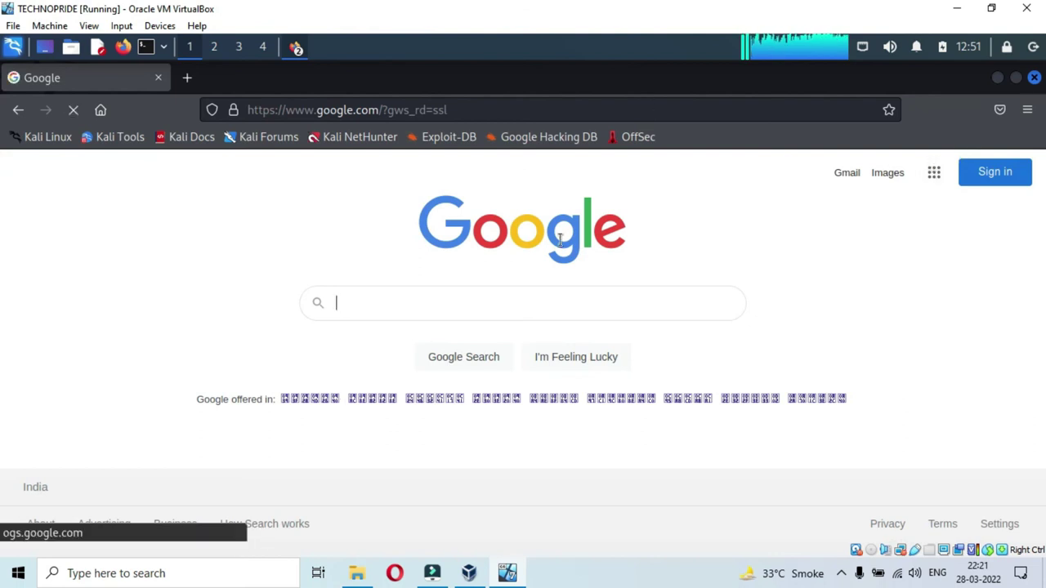
Browse the categories of the Kali Applications menu.
{"action": "left_click", "coordinate": [15, 49]}
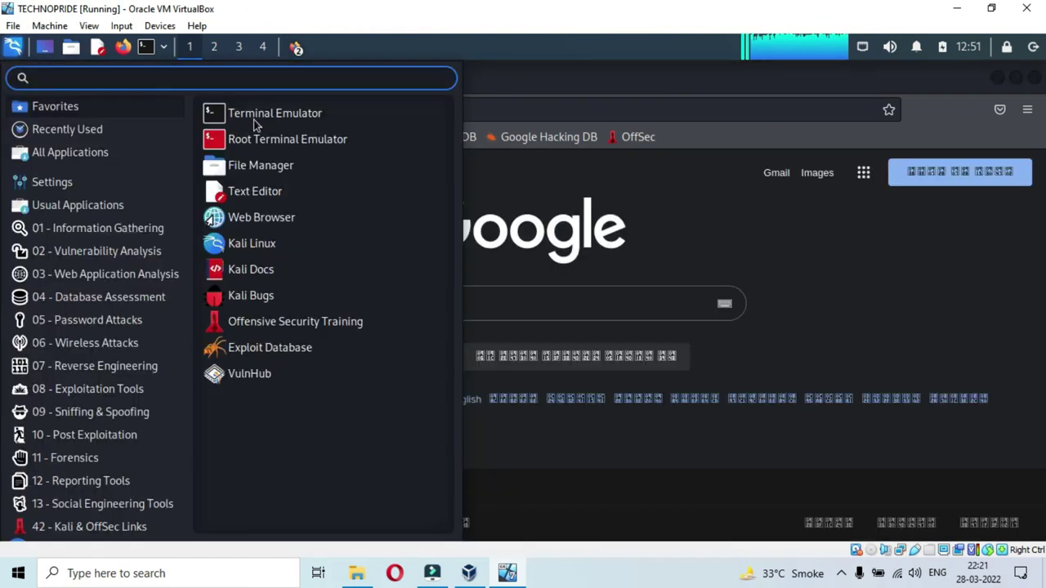
{"action": "mouse_move", "coordinate": [97, 470]}
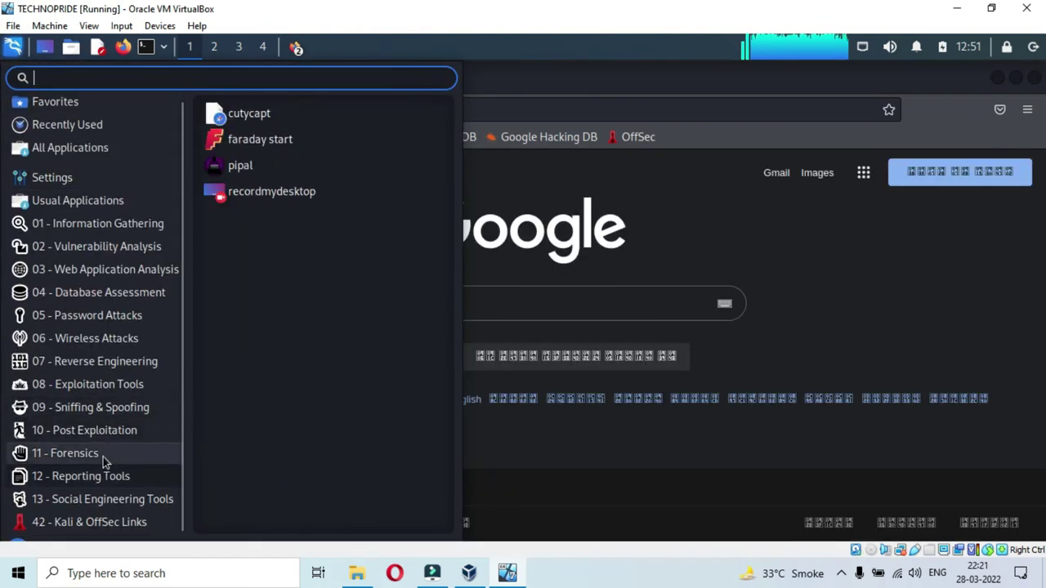
{"action": "mouse_move", "coordinate": [115, 339]}
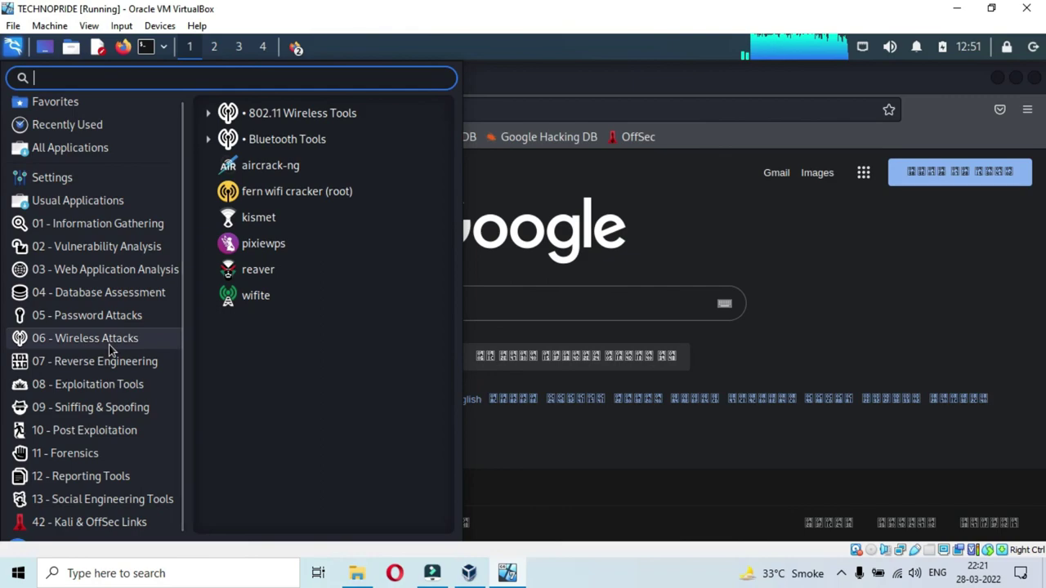